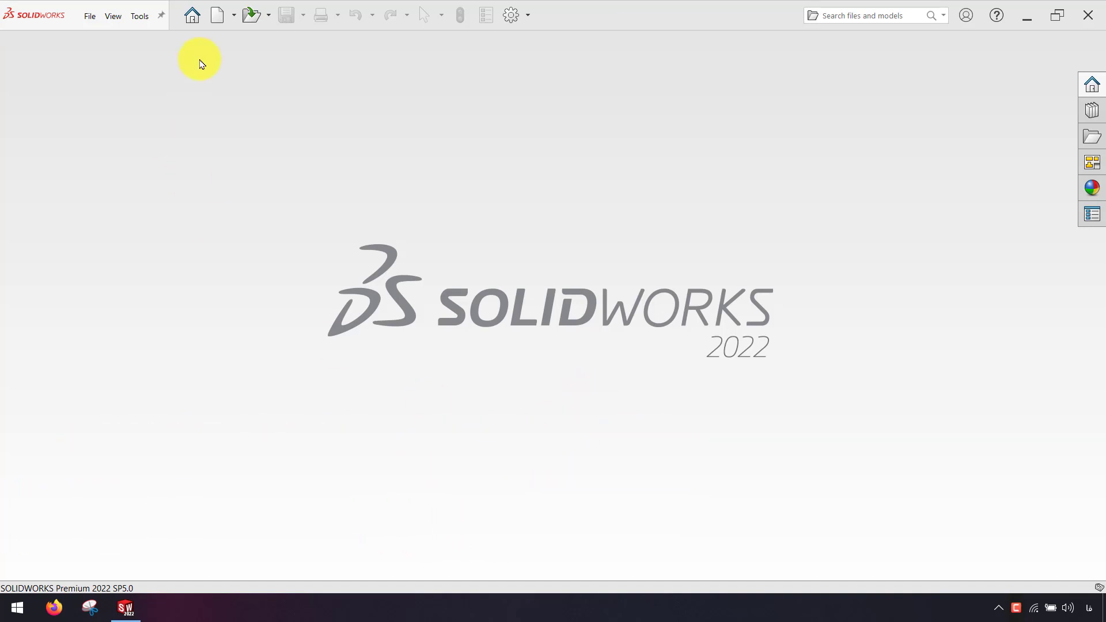
Step: Create a new blank part document, Part1, from the Part template
{"action": "left_click", "coordinate": [217, 15]}
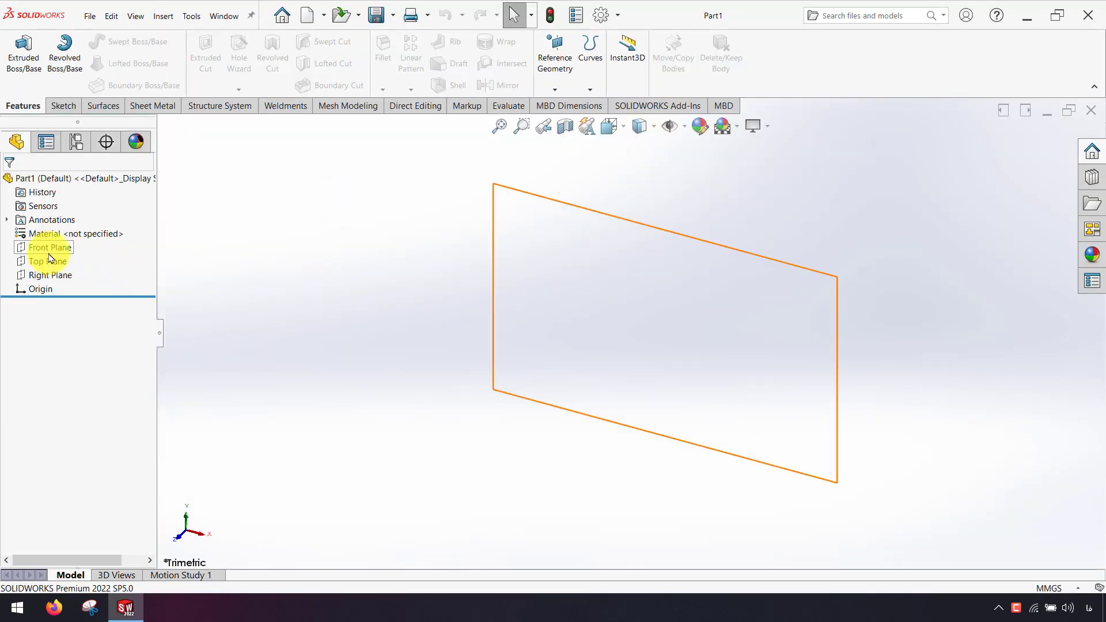
Step: Sketch a corner rectangle from the origin on the Front Plane
{"action": "left_click", "coordinate": [51, 256]}
{"action": "left_click", "coordinate": [61, 235]}
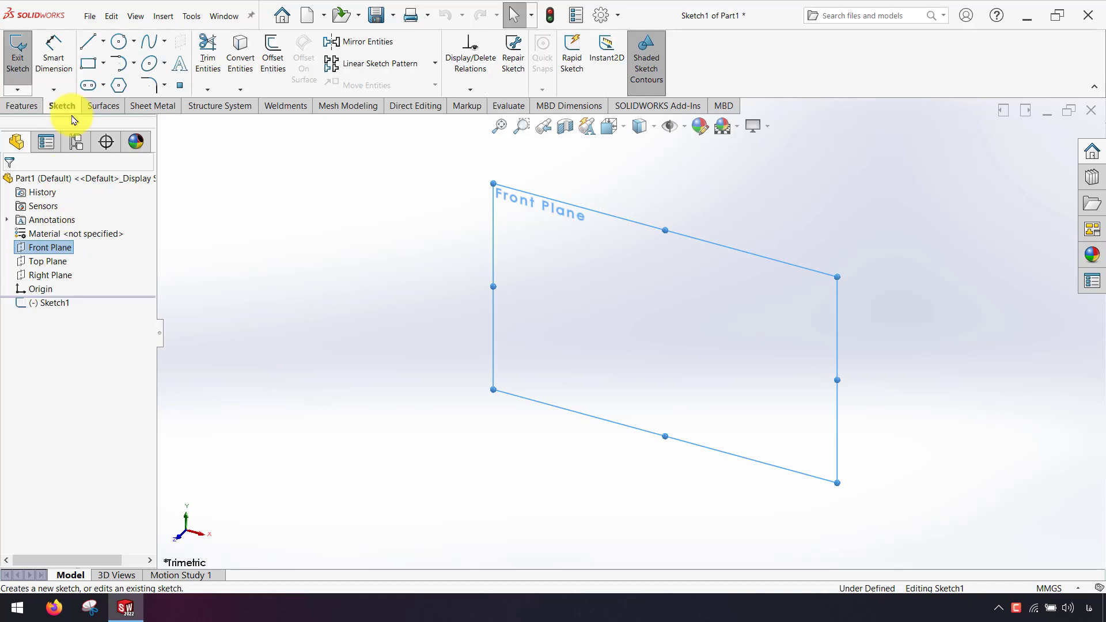
{"action": "left_click", "coordinate": [88, 63]}
{"action": "left_click", "coordinate": [666, 334]}
{"action": "left_click", "coordinate": [951, 181]}
Step: Dimension the rectangle 300 mm wide and 200 mm tall to fully define it
{"action": "left_click", "coordinate": [53, 53]}
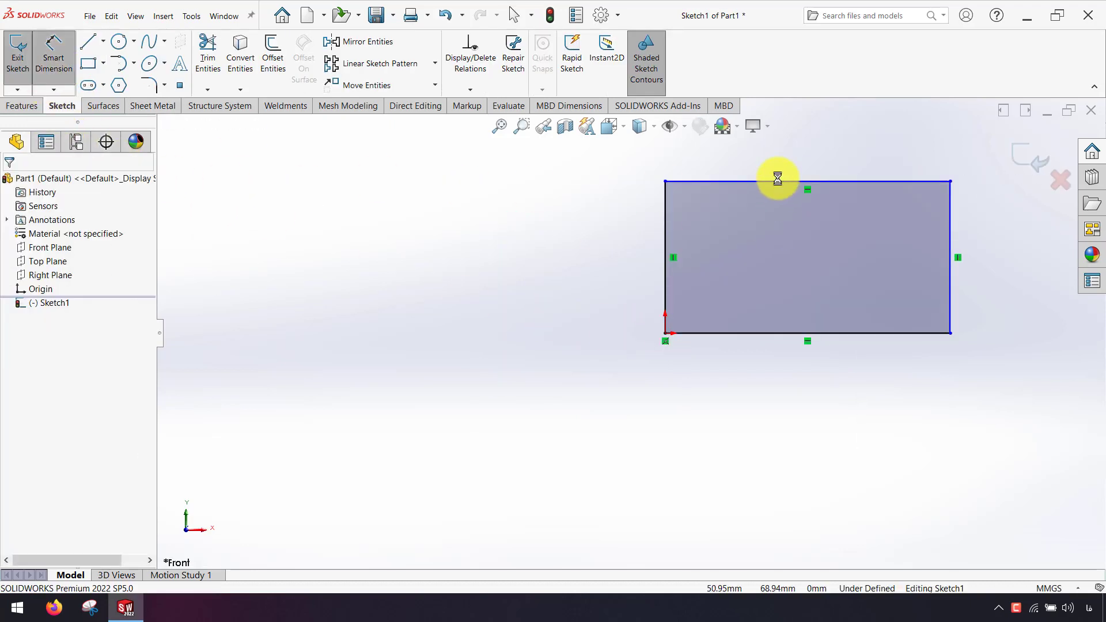
{"action": "left_click", "coordinate": [783, 176]}
{"action": "left_click", "coordinate": [792, 159]}
{"action": "type", "text": "300"}
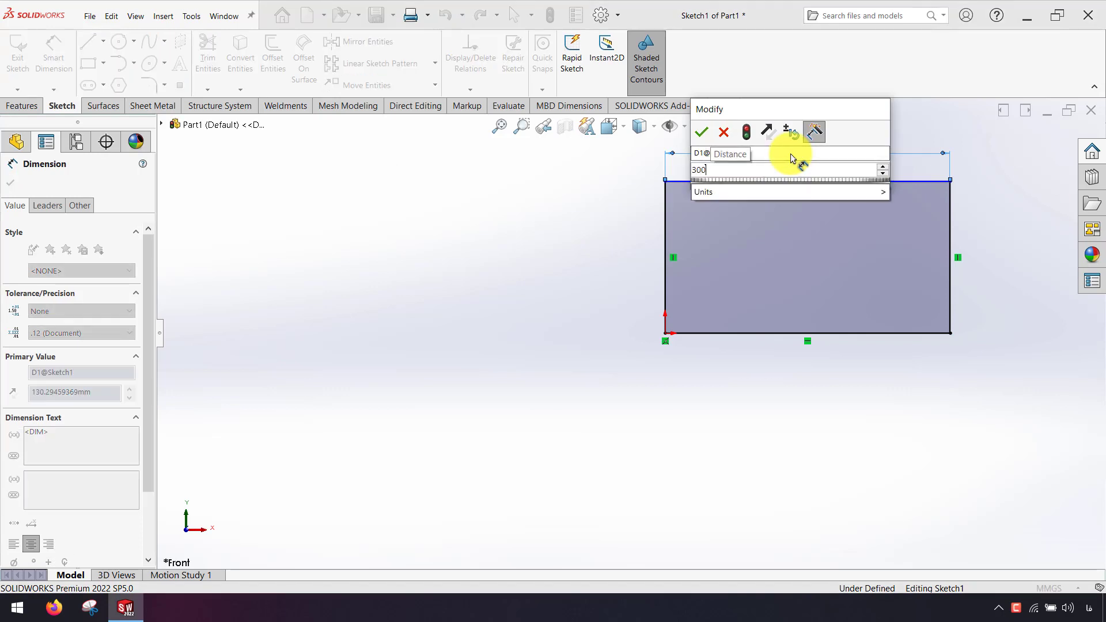
{"action": "key", "text": "Return"}
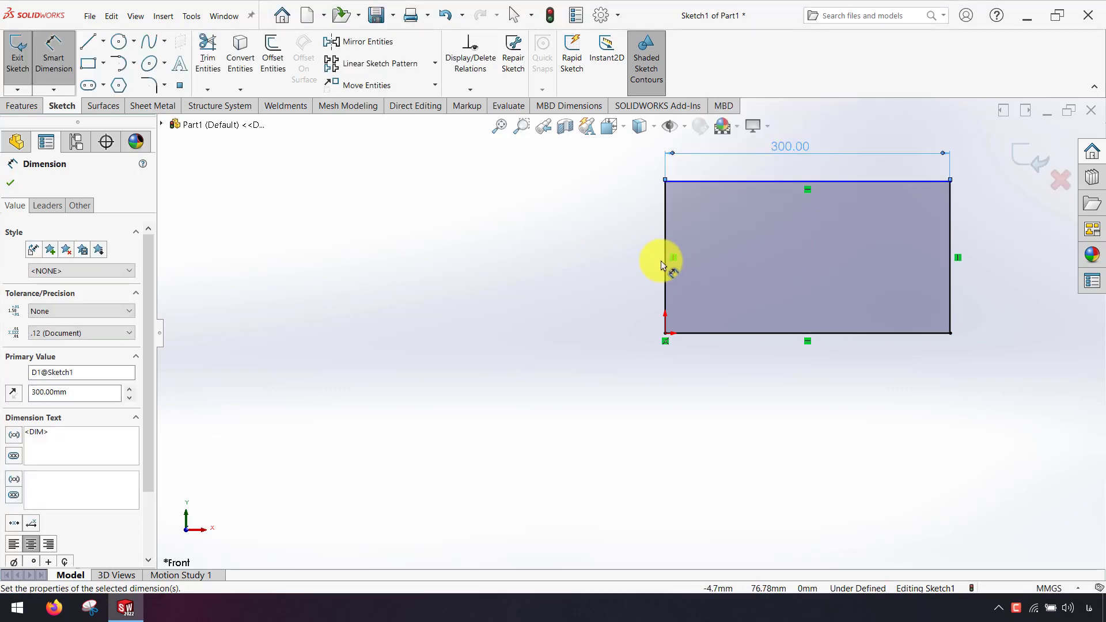
{"action": "left_click", "coordinate": [664, 264]}
{"action": "left_click", "coordinate": [619, 275]}
{"action": "type", "text": "200"}
{"action": "key", "text": "Return"}
Step: Convert the rectangle sketch into Base-Flange1, a 2 mm plate with K-factor 0.5
{"action": "left_click", "coordinate": [149, 109]}
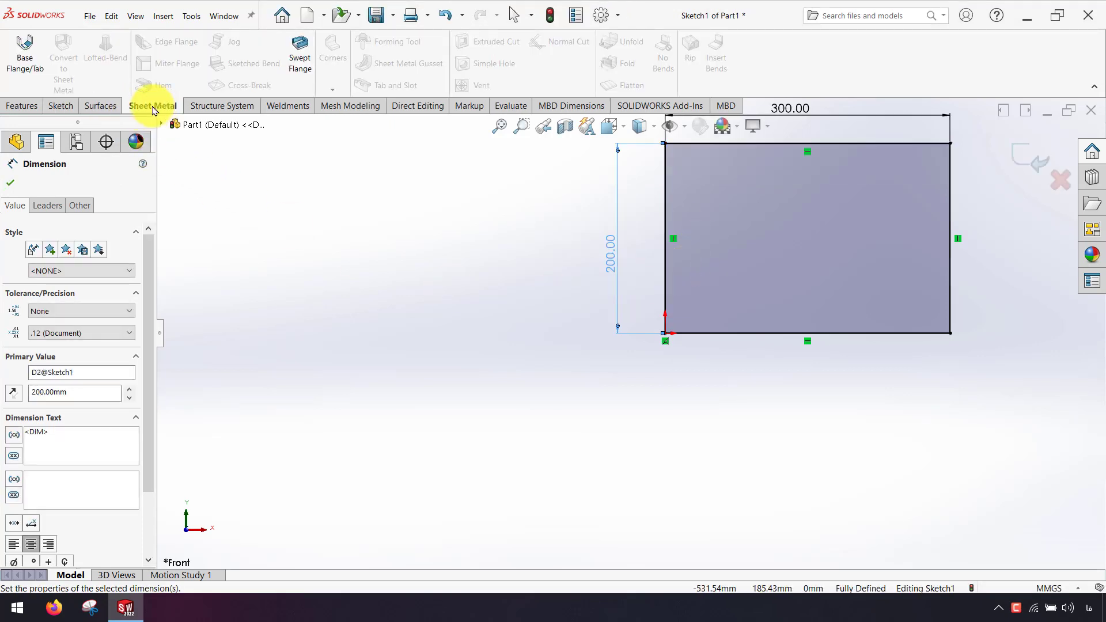
{"action": "left_click", "coordinate": [25, 60]}
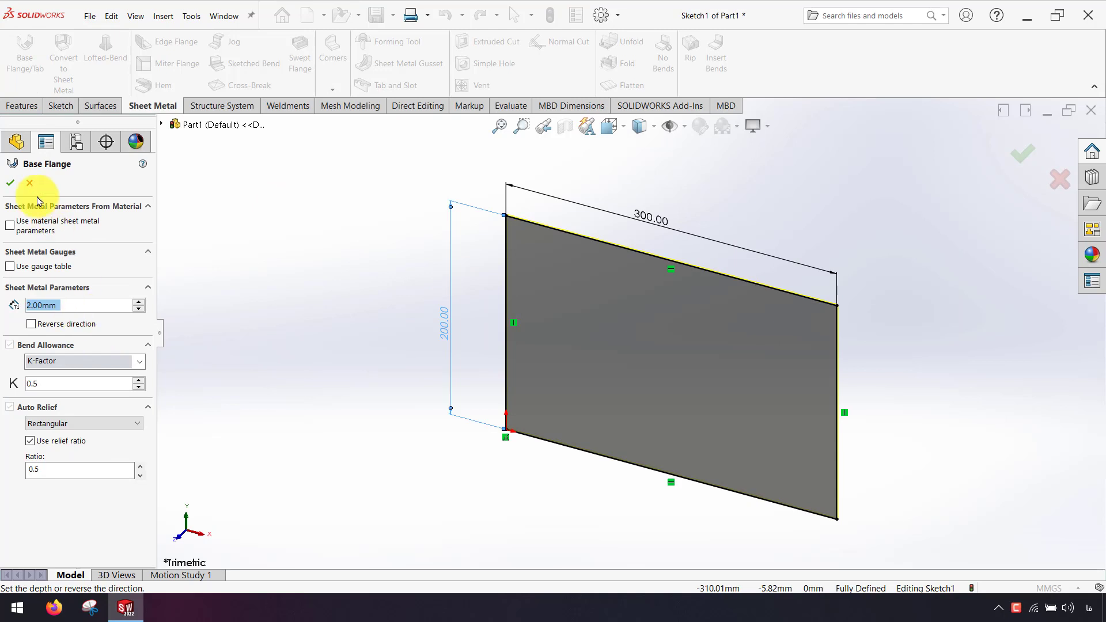
{"action": "left_click", "coordinate": [11, 183]}
{"action": "middle_click_drag", "start_coordinate": [713, 476], "coordinate": [766, 379]}
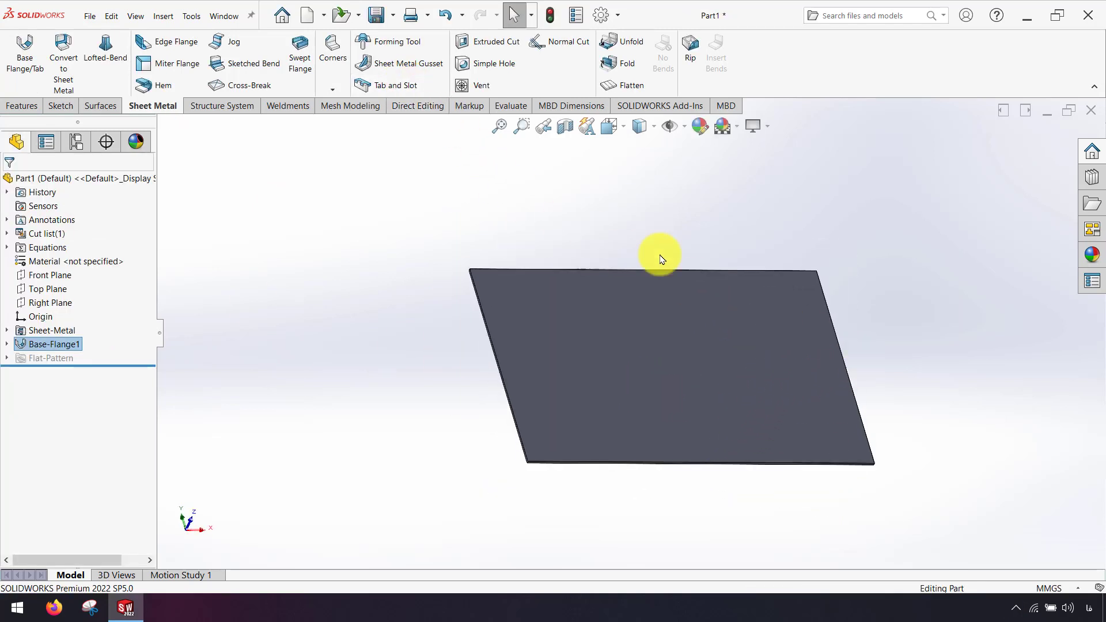
Step: Browse the Design Library to the louver forming tools
{"action": "middle_click_drag", "start_coordinate": [767, 264], "coordinate": [851, 239]}
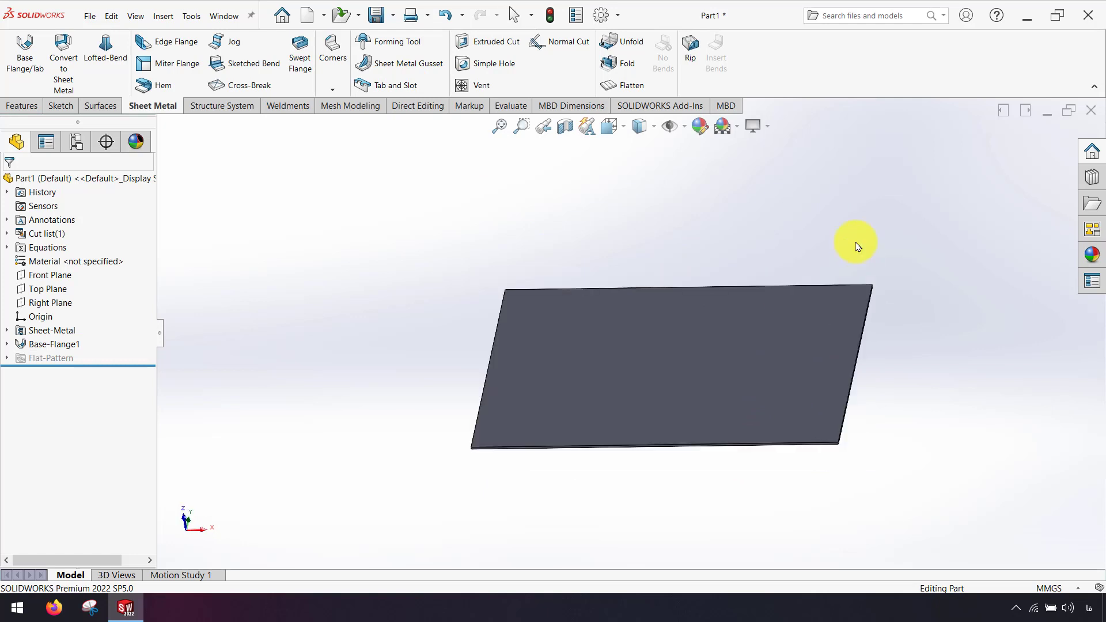
{"action": "left_click", "coordinate": [1093, 177]}
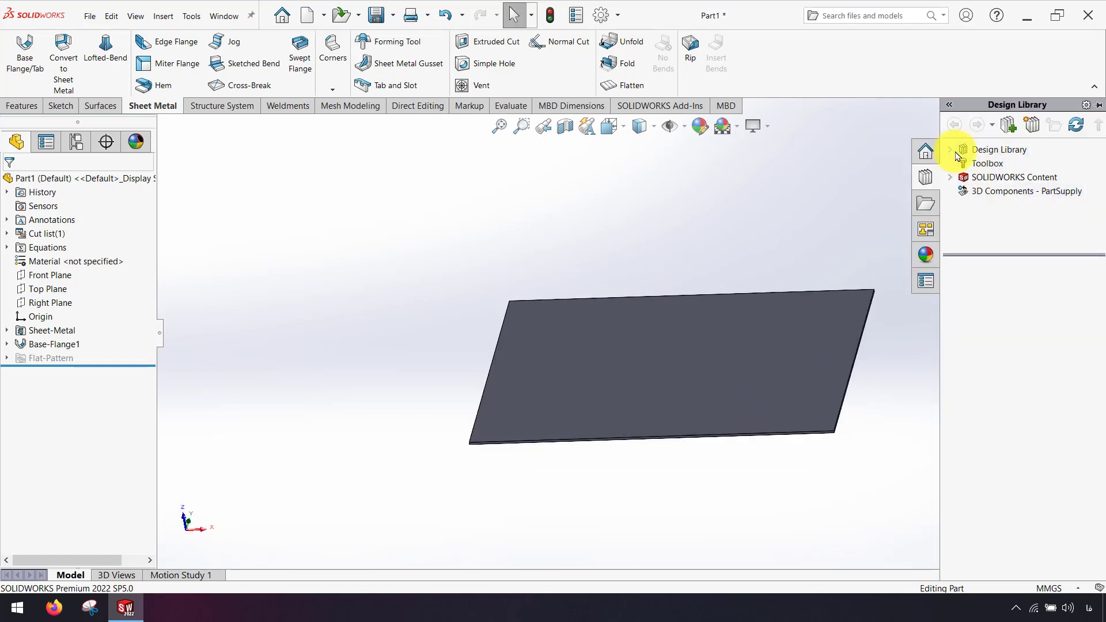
{"action": "left_click", "coordinate": [1001, 152]}
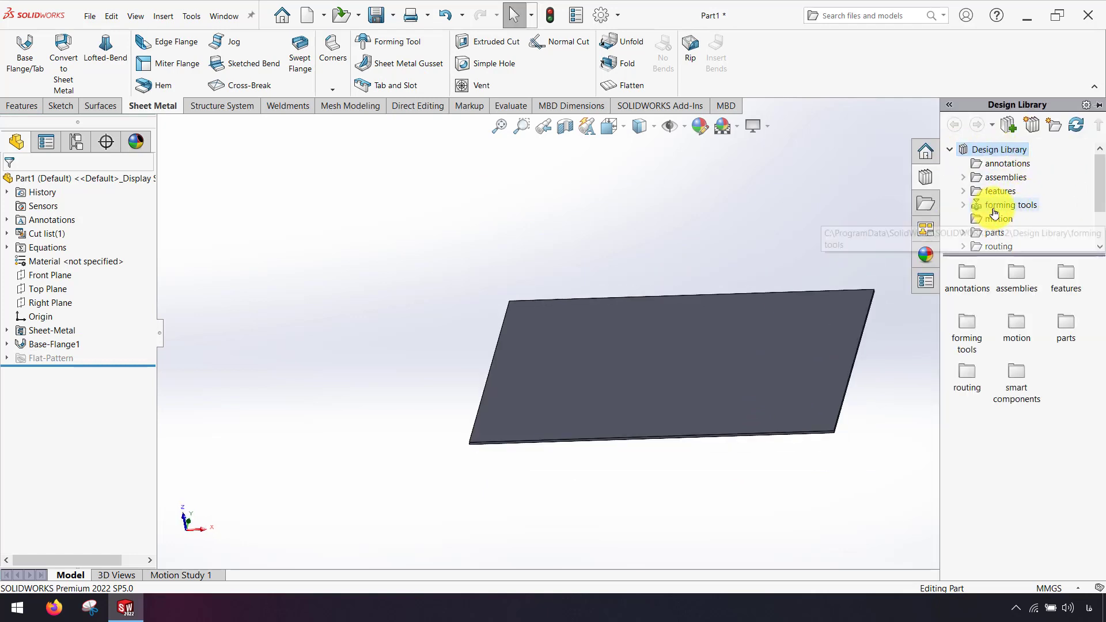
{"action": "left_click", "coordinate": [1028, 212]}
{"action": "middle_click_drag", "start_coordinate": [708, 328], "coordinate": [743, 350]}
{"action": "double_click", "coordinate": [967, 323]}
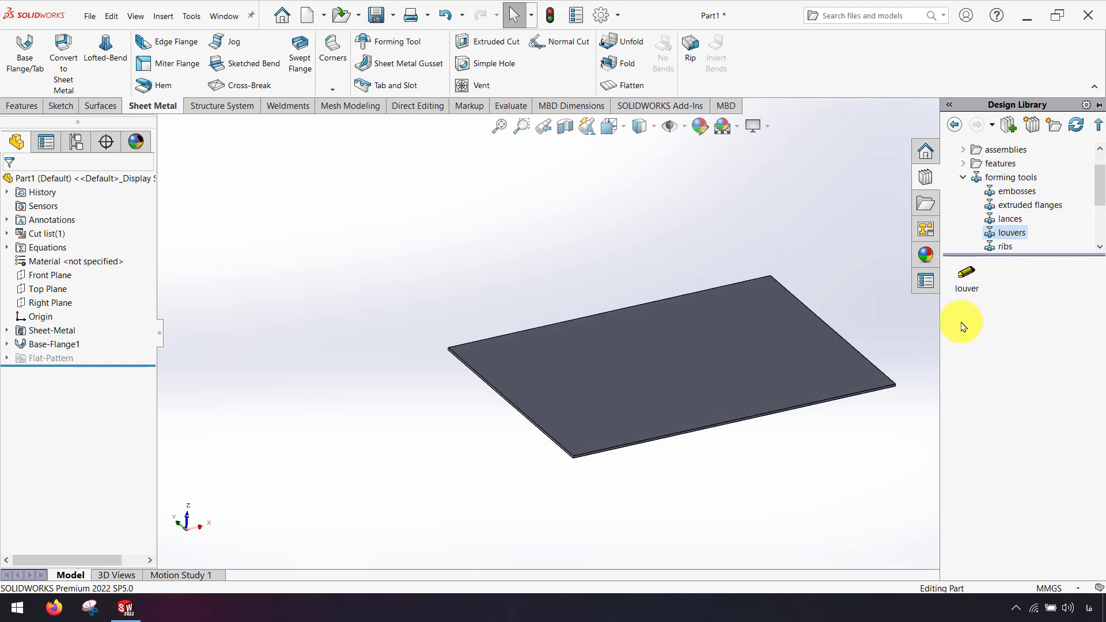
Step: Drop the louver onto the plate's top face near the middle and inspect it
{"action": "left_click_drag", "start_coordinate": [918, 291], "coordinate": [692, 363]}
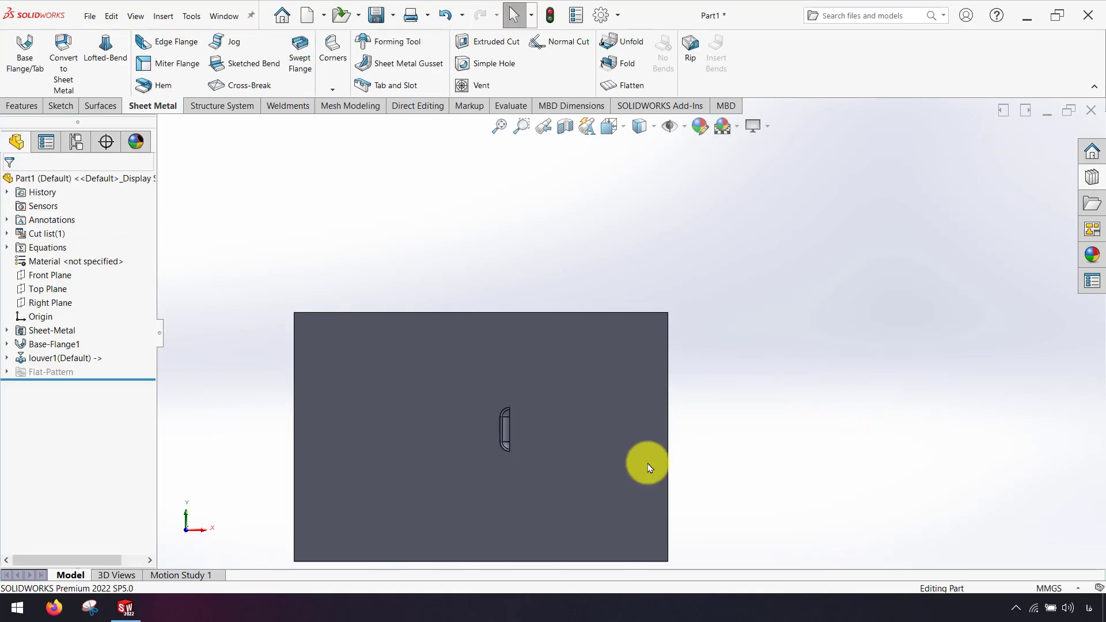
{"action": "middle_click_drag", "start_coordinate": [599, 472], "coordinate": [510, 433]}
{"action": "scroll", "coordinate": [507, 457], "scroll_direction": "up", "scroll_amount": 3}
{"action": "scroll", "coordinate": [588, 425], "scroll_direction": "down", "scroll_amount": 8}
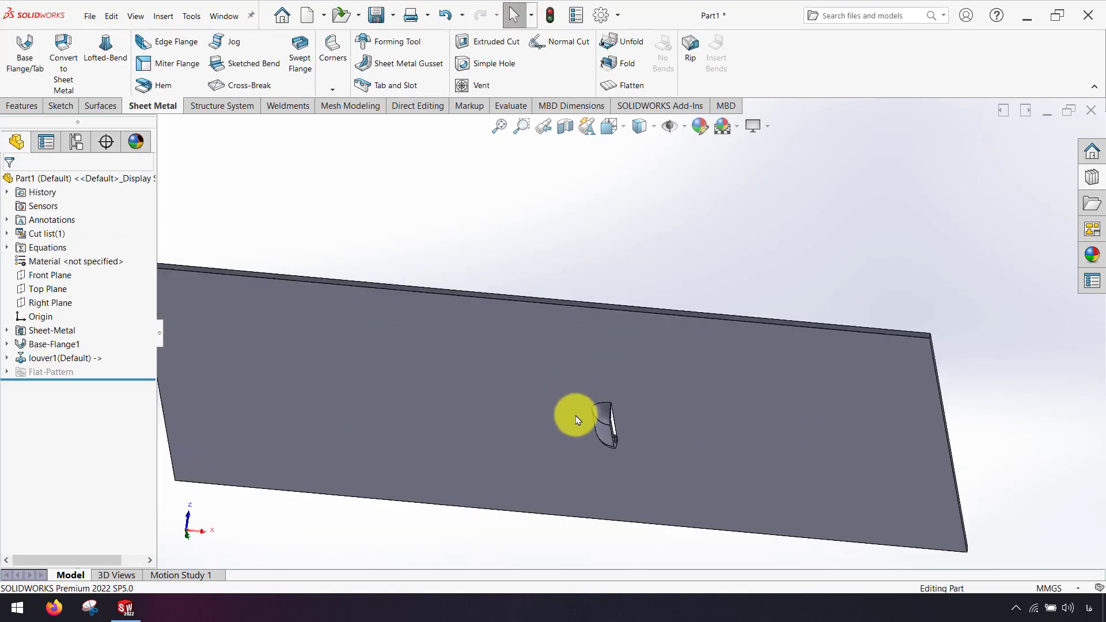
{"action": "middle_click_drag", "start_coordinate": [588, 425], "coordinate": [604, 441]}
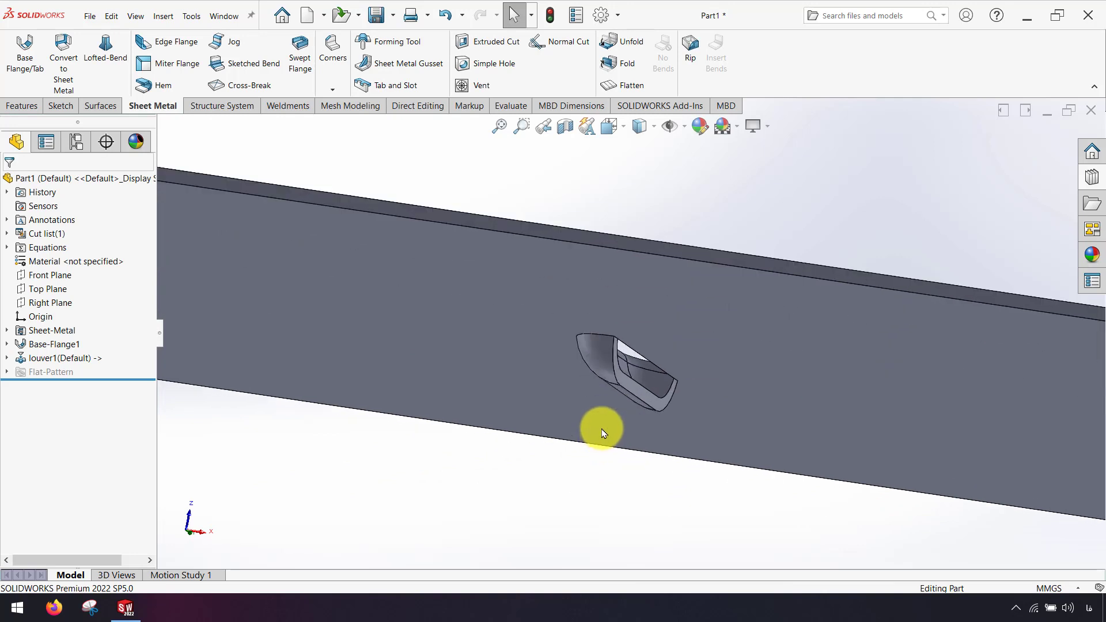
{"action": "scroll", "coordinate": [674, 465], "scroll_direction": "up", "scroll_amount": 3}
{"action": "scroll", "coordinate": [995, 395], "scroll_direction": "up", "scroll_amount": 4}
{"action": "middle_click_drag", "start_coordinate": [995, 395], "coordinate": [950, 321]}
Step: Place a circular emboss from the Design Library embosses on the plate left of the louver
{"action": "left_click", "coordinate": [1092, 178]}
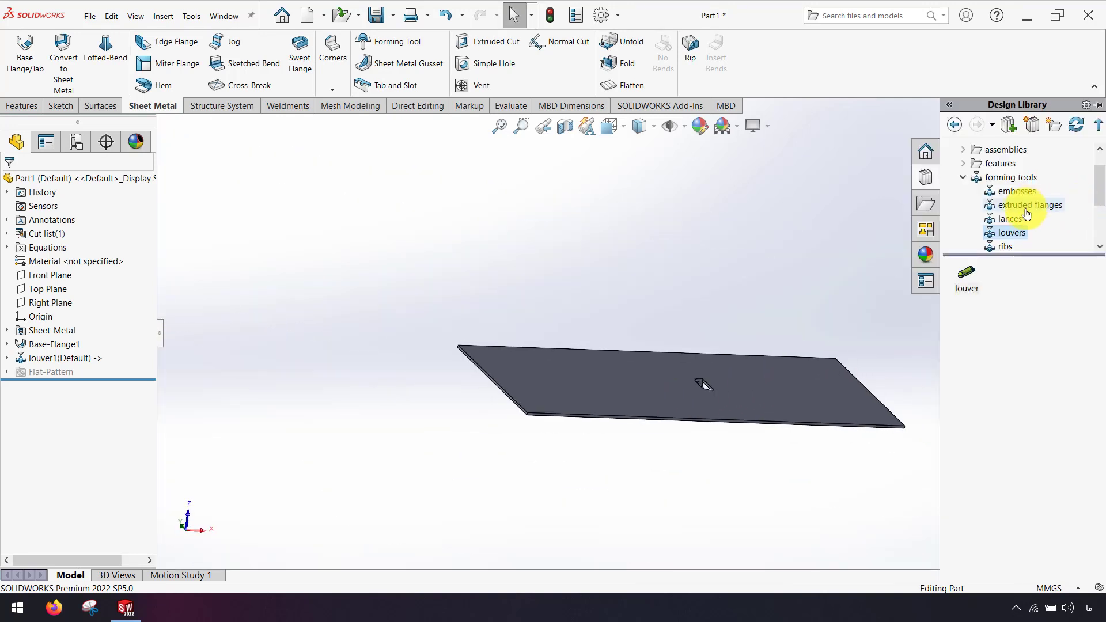
{"action": "left_click", "coordinate": [999, 191]}
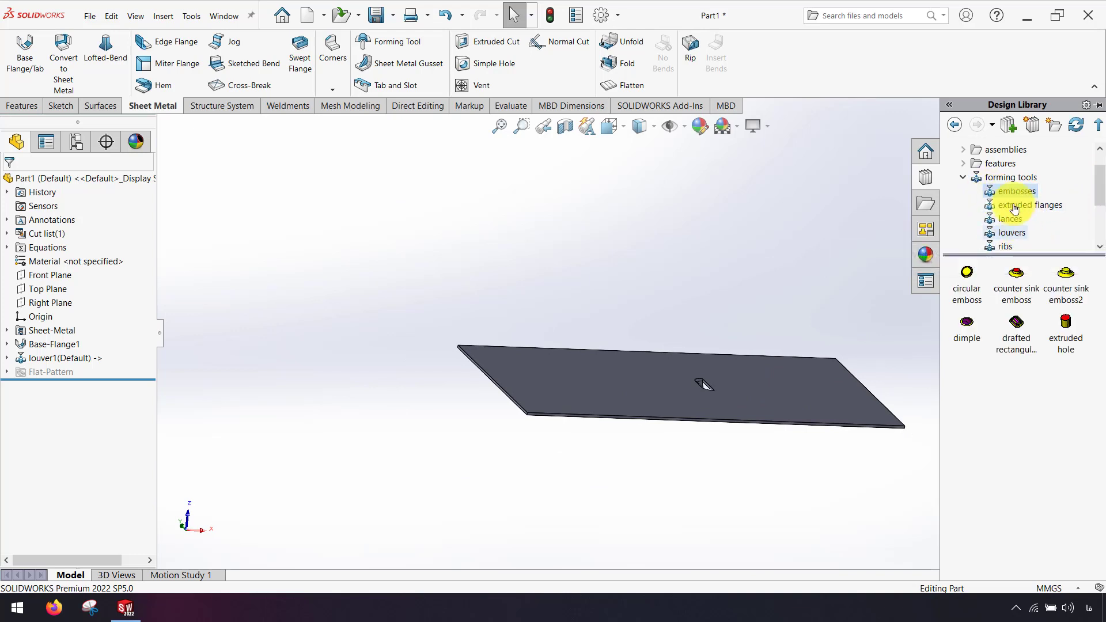
{"action": "left_click", "coordinate": [1008, 206]}
{"action": "left_click", "coordinate": [1011, 195]}
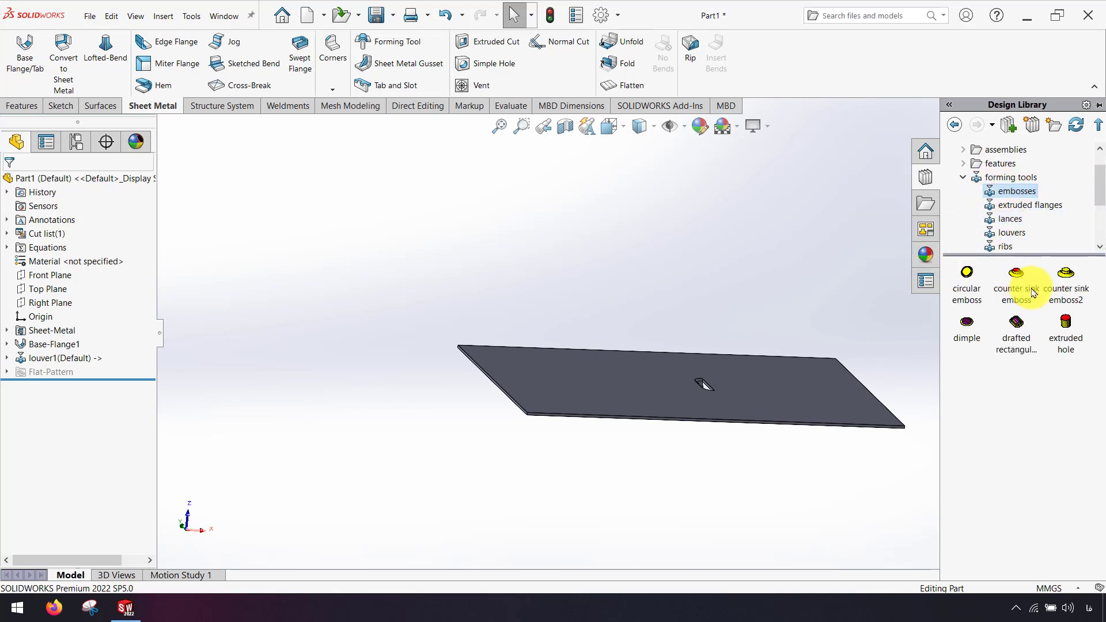
{"action": "left_click_drag", "start_coordinate": [1037, 294], "coordinate": [613, 386]}
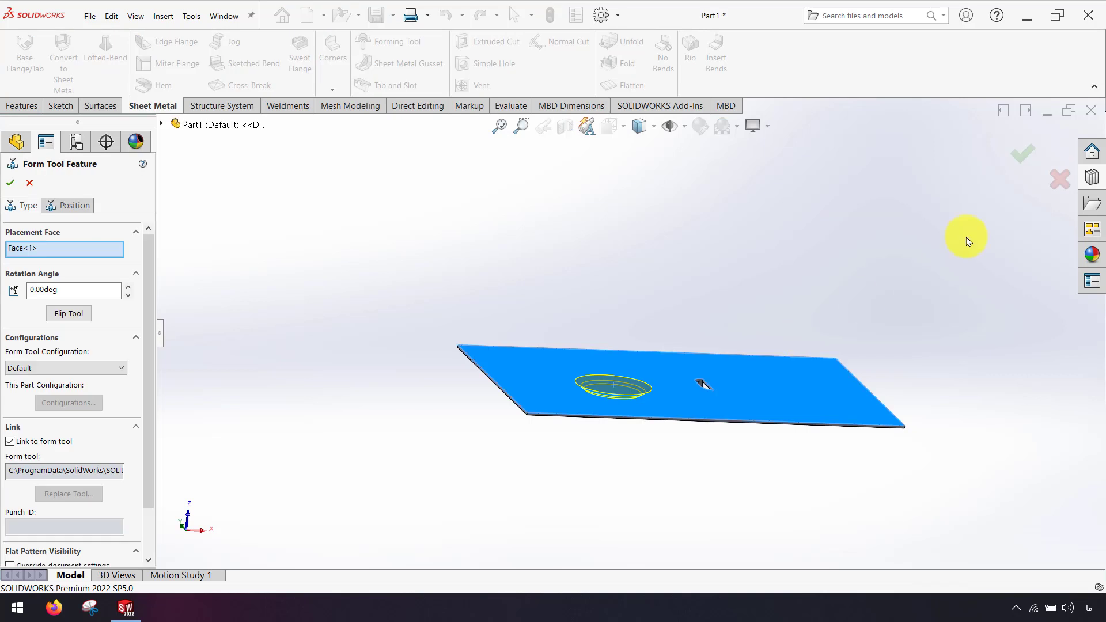
{"action": "left_click", "coordinate": [1021, 154]}
{"action": "middle_click_drag", "start_coordinate": [716, 464], "coordinate": [940, 283]}
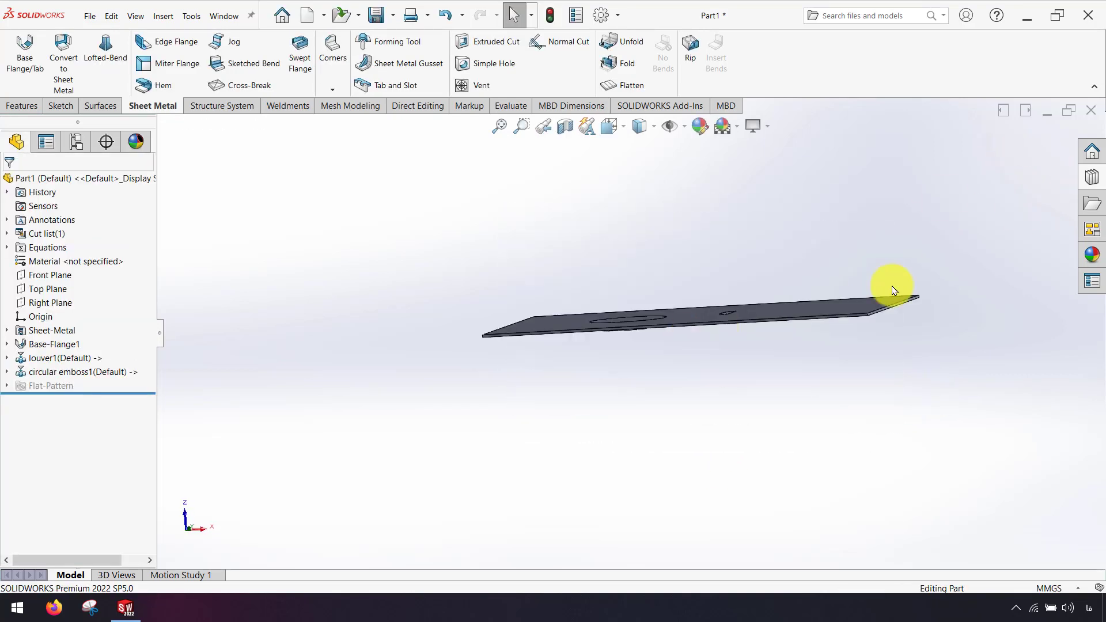
{"action": "middle_click_drag", "start_coordinate": [644, 330], "coordinate": [578, 326]}
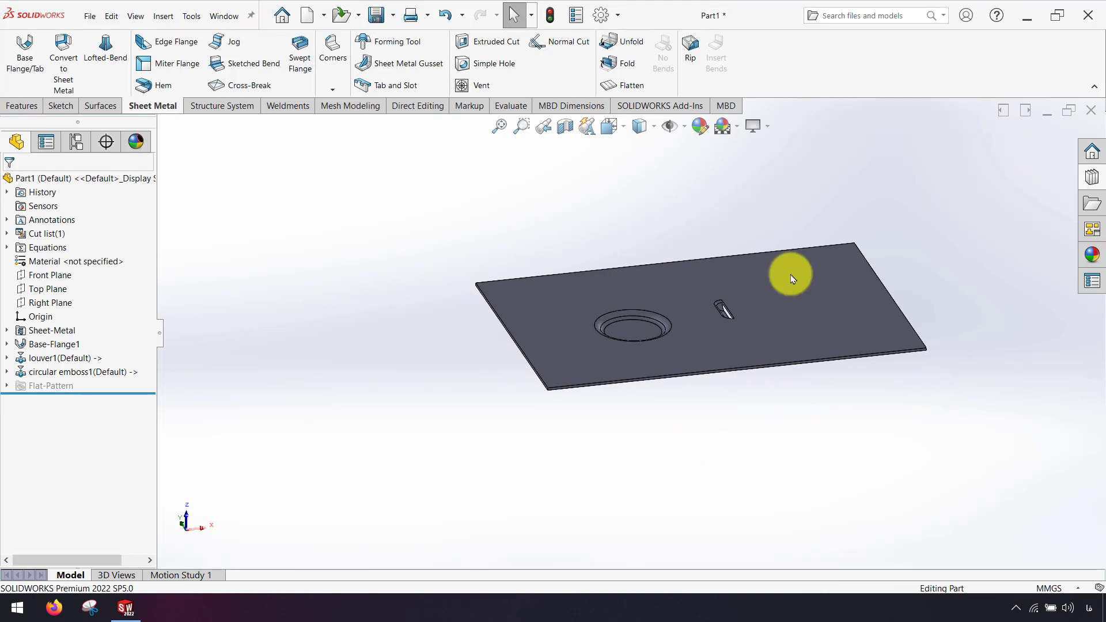
{"action": "scroll", "coordinate": [805, 279], "scroll_direction": "down", "scroll_amount": 2}
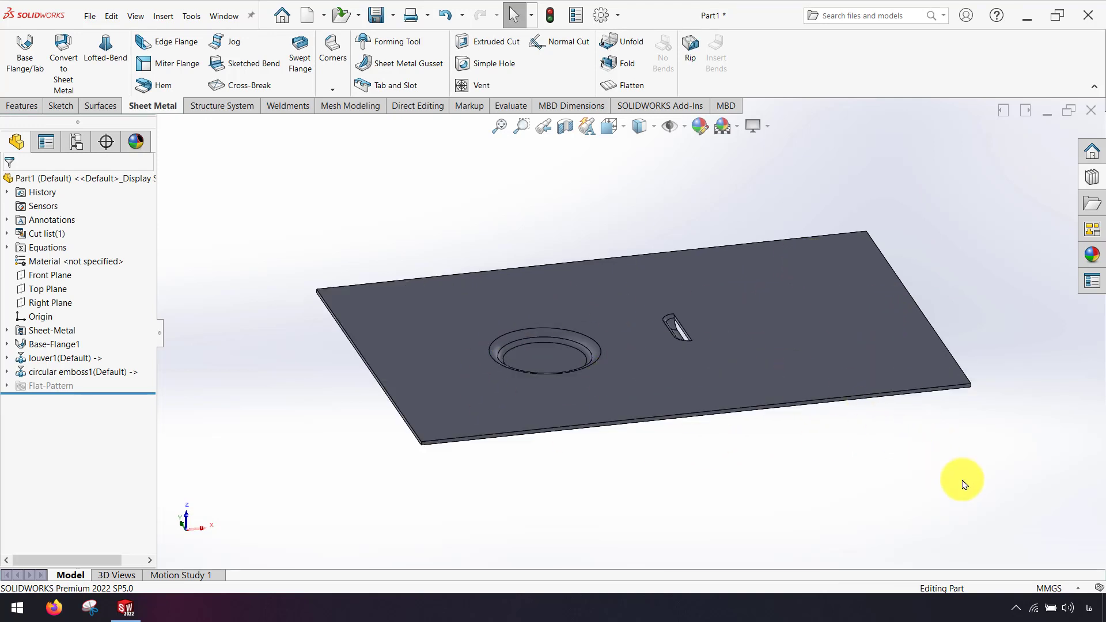
{"action": "middle_click_drag", "start_coordinate": [963, 474], "coordinate": [974, 438]}
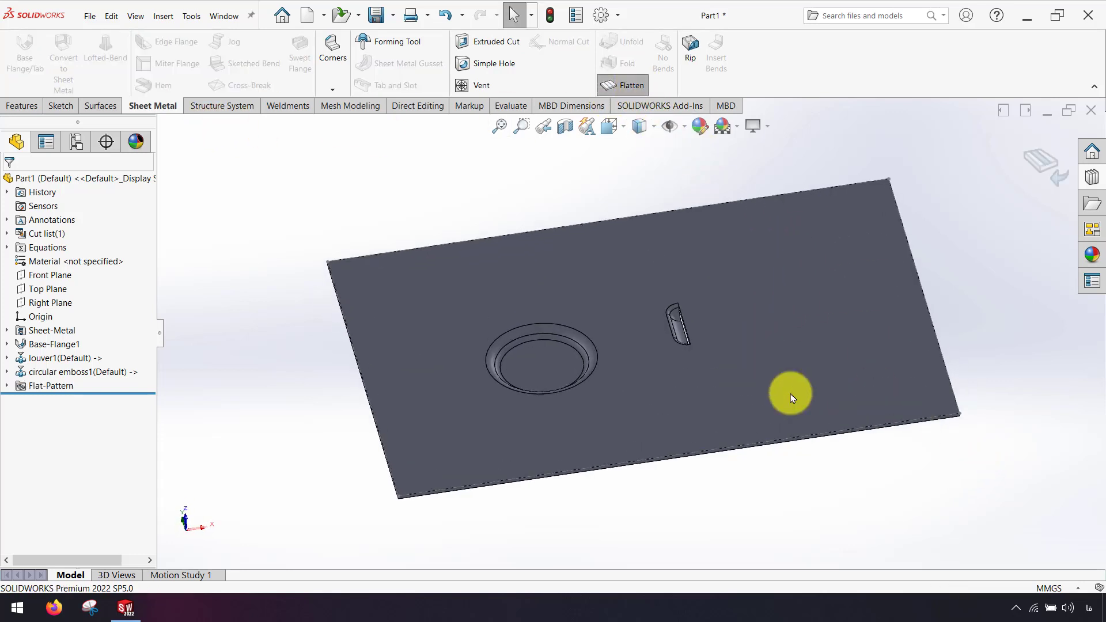
{"action": "left_click", "coordinate": [624, 85]}
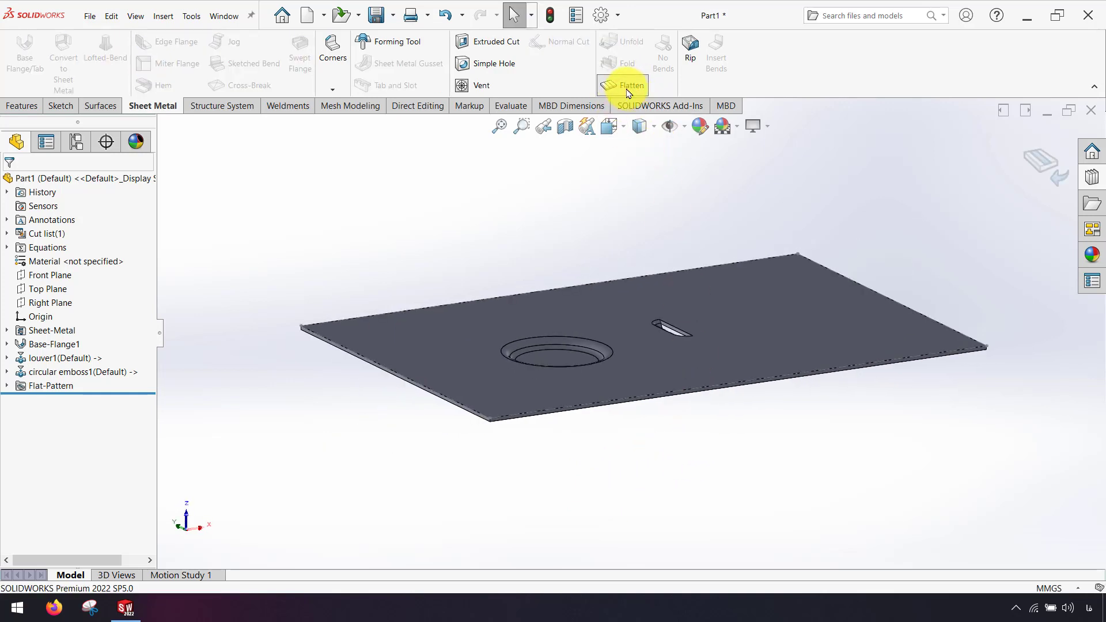
{"action": "left_click", "coordinate": [626, 97]}
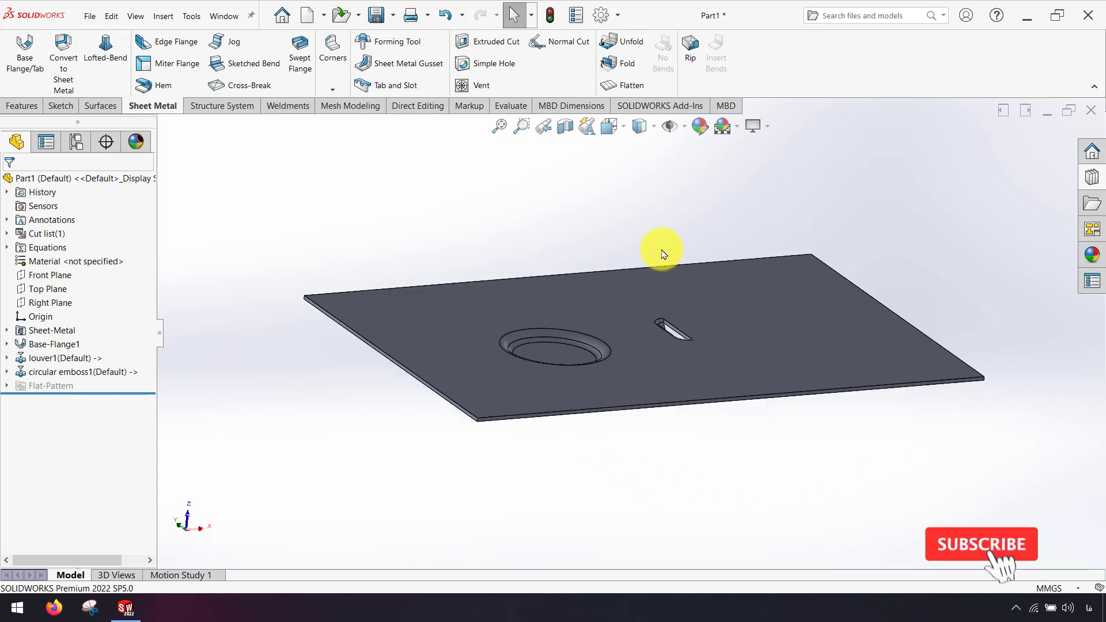
Step: Start a Knit Surface with the plate's top face and three emboss faces
{"action": "left_click", "coordinate": [100, 108]}
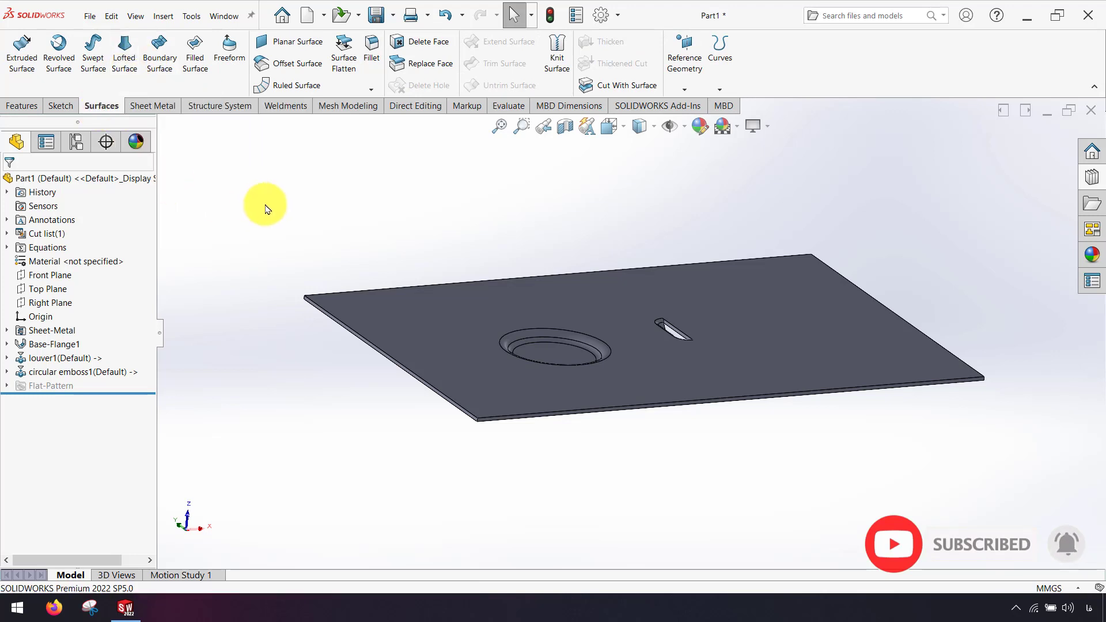
{"action": "left_click", "coordinate": [557, 57]}
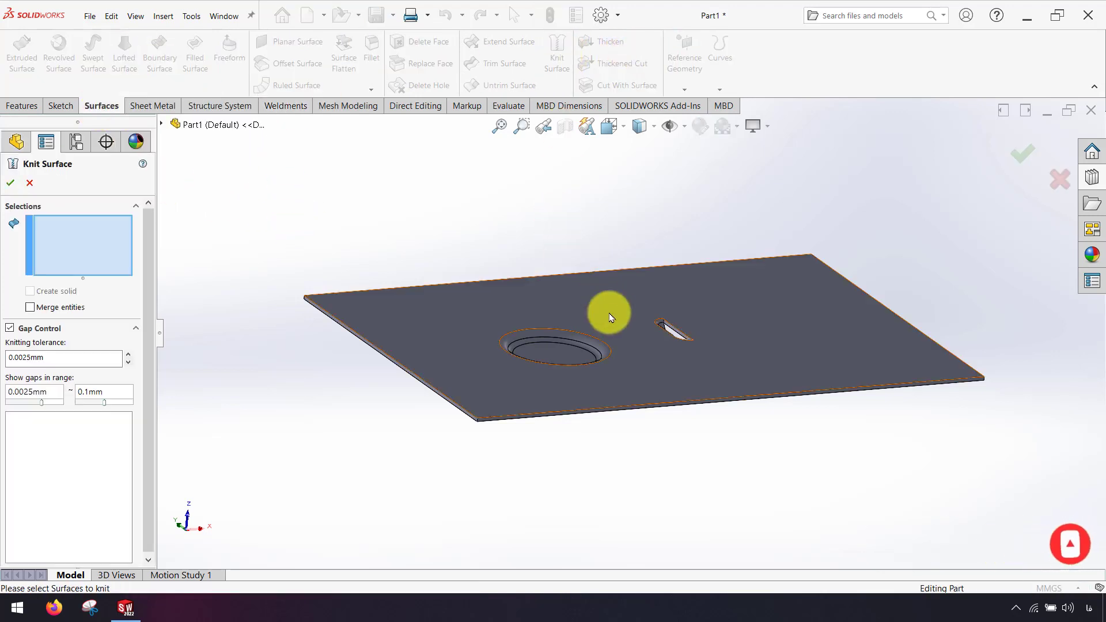
{"action": "middle_click_drag", "start_coordinate": [642, 363], "coordinate": [667, 416]}
{"action": "scroll", "coordinate": [666, 416], "scroll_direction": "down", "scroll_amount": 3}
{"action": "left_click", "coordinate": [647, 333]}
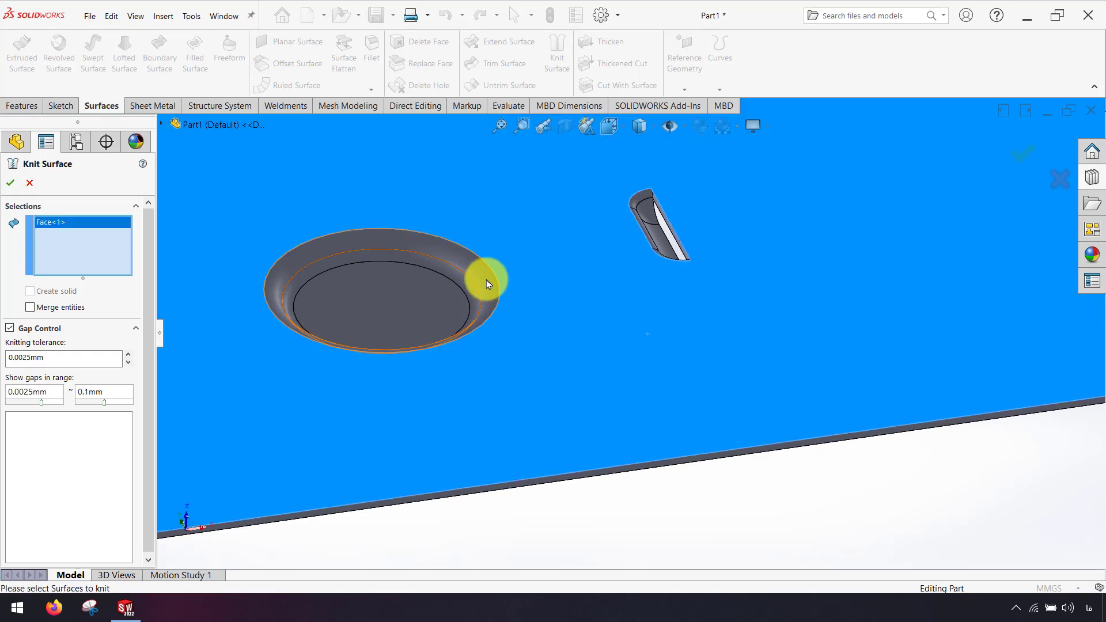
{"action": "scroll", "coordinate": [497, 272], "scroll_direction": "down", "scroll_amount": 3}
{"action": "left_click", "coordinate": [470, 267]}
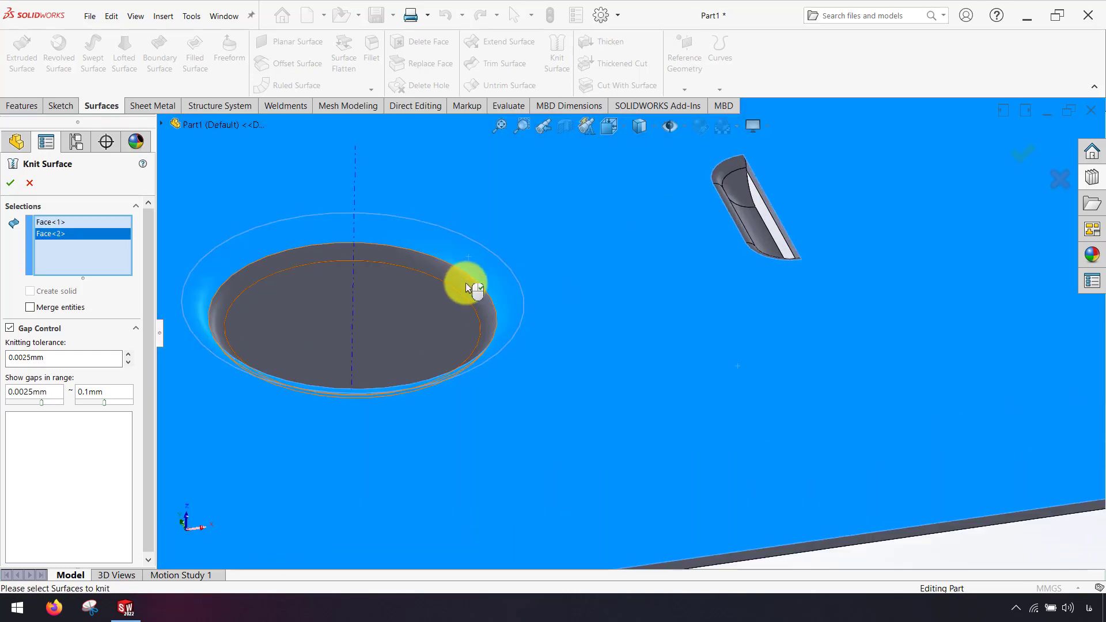
{"action": "left_click", "coordinate": [469, 286]}
{"action": "left_click", "coordinate": [507, 300]}
Step: Add the louver faces to the knit and accept Surface-Knit1
{"action": "scroll", "coordinate": [776, 321], "scroll_direction": "down", "scroll_amount": 5}
{"action": "left_click", "coordinate": [742, 255]}
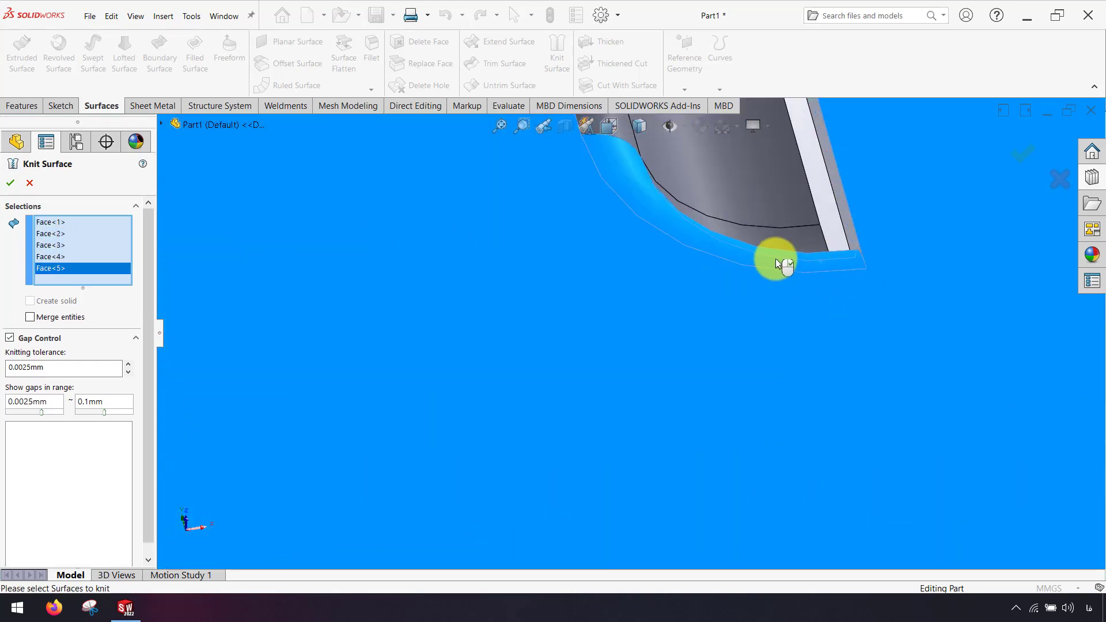
{"action": "middle_click_drag", "start_coordinate": [742, 255], "coordinate": [527, 242]}
{"action": "left_click", "coordinate": [527, 242]}
{"action": "left_click", "coordinate": [683, 391]}
{"action": "left_click", "coordinate": [679, 365]}
{"action": "middle_click_drag", "start_coordinate": [679, 365], "coordinate": [586, 205]}
{"action": "scroll", "coordinate": [628, 252], "scroll_direction": "down", "scroll_amount": 3}
{"action": "left_click", "coordinate": [628, 252]}
{"action": "left_click", "coordinate": [642, 294]}
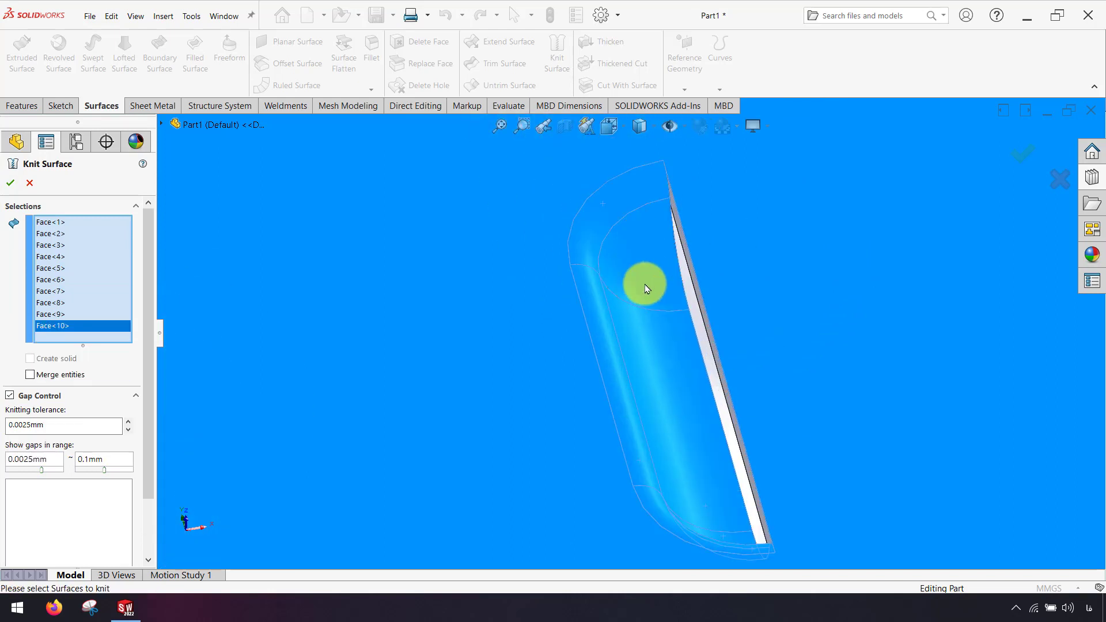
{"action": "scroll", "coordinate": [611, 438], "scroll_direction": "up", "scroll_amount": 6}
{"action": "middle_click_drag", "start_coordinate": [541, 338], "coordinate": [342, 314]}
{"action": "left_click", "coordinate": [11, 183]}
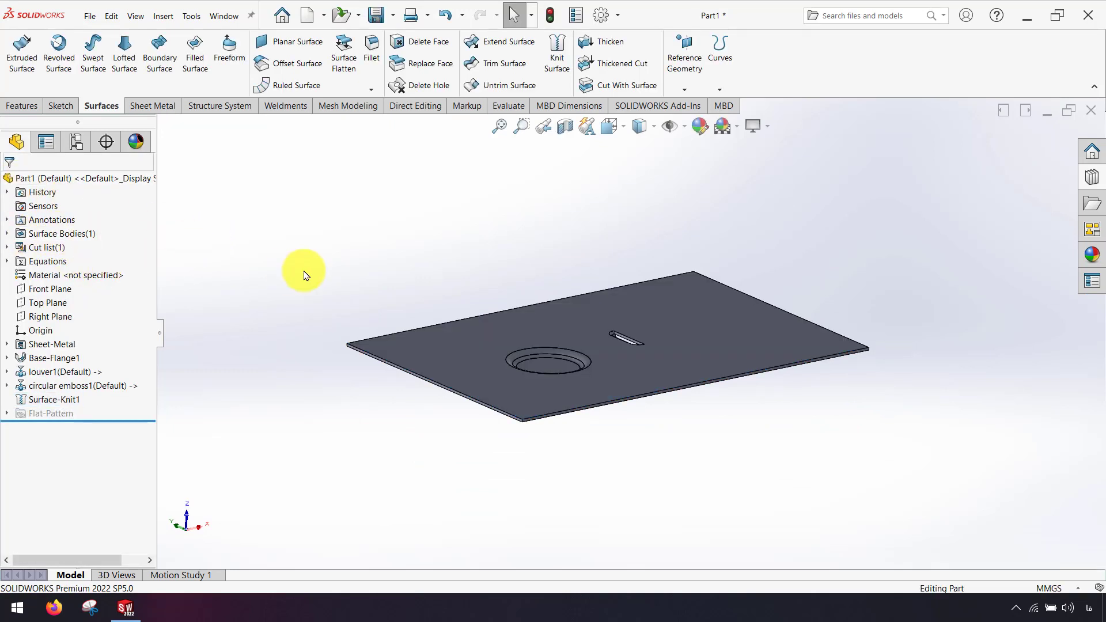
Step: Check the Cut list body's options, then orbit the plate toward an edge-on view
{"action": "right_click", "coordinate": [33, 252]}
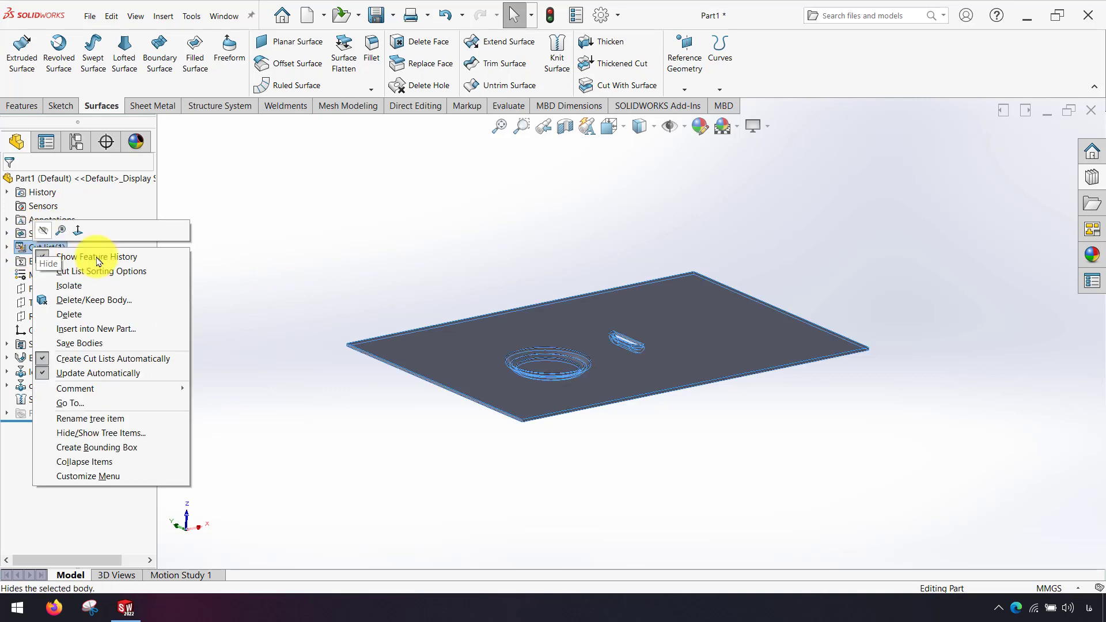
{"action": "key", "text": "Escape"}
{"action": "left_click", "coordinate": [548, 470]}
{"action": "middle_click_drag", "start_coordinate": [548, 469], "coordinate": [429, 411]}
{"action": "middle_click_drag", "start_coordinate": [582, 390], "coordinate": [528, 385]}
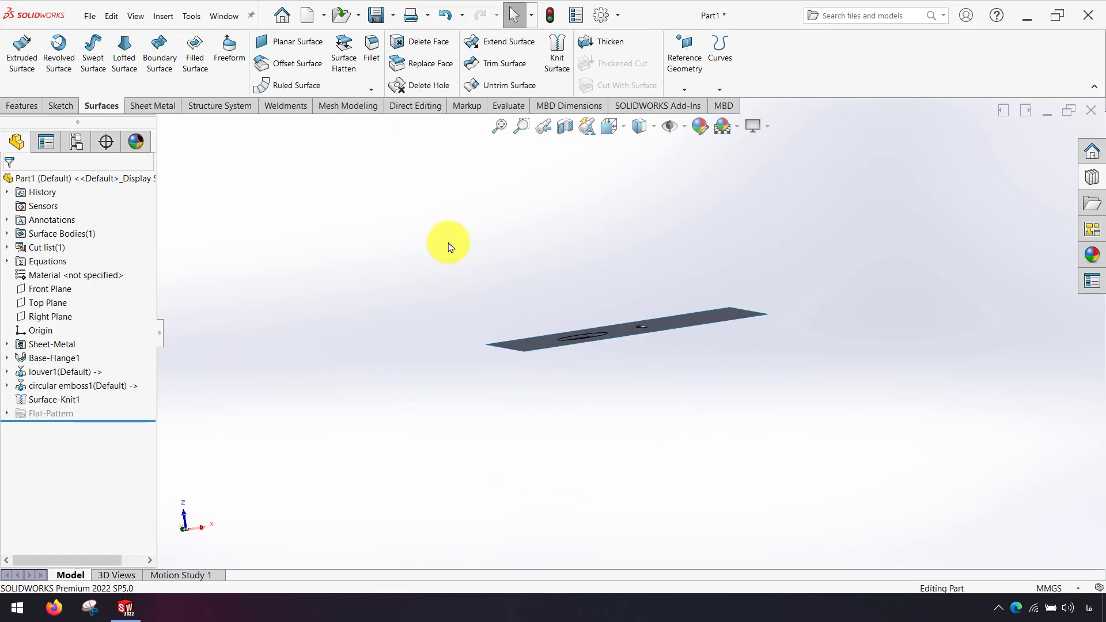
Step: Flatten Surface-Knit1 from one of its edges, creating Surface-Flatten1
{"action": "left_click", "coordinate": [346, 76]}
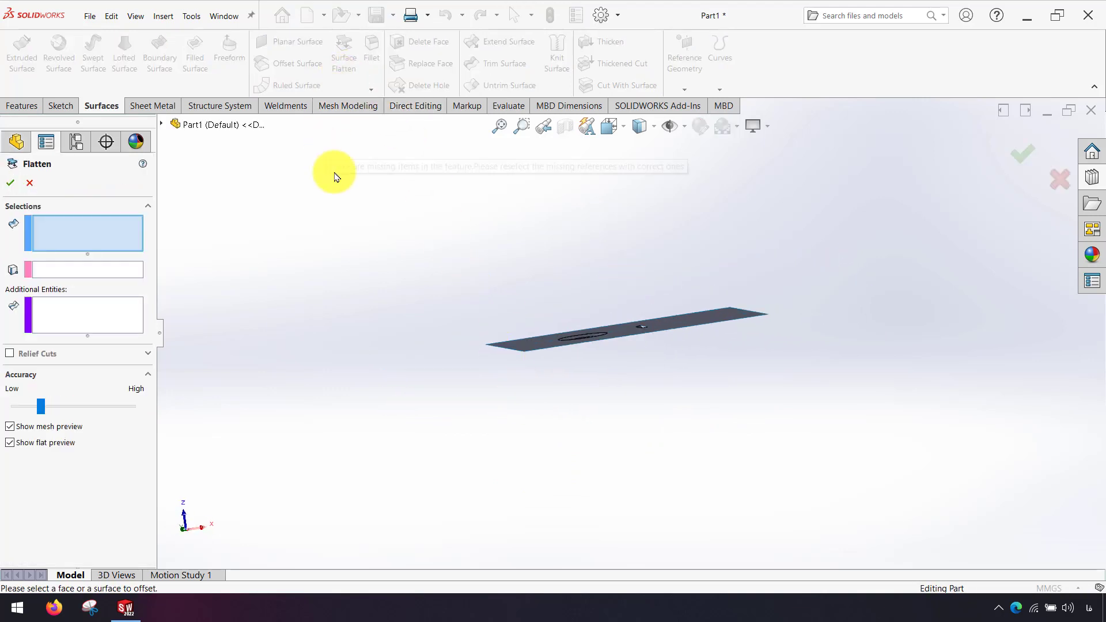
{"action": "middle_click_drag", "start_coordinate": [707, 318], "coordinate": [664, 339]}
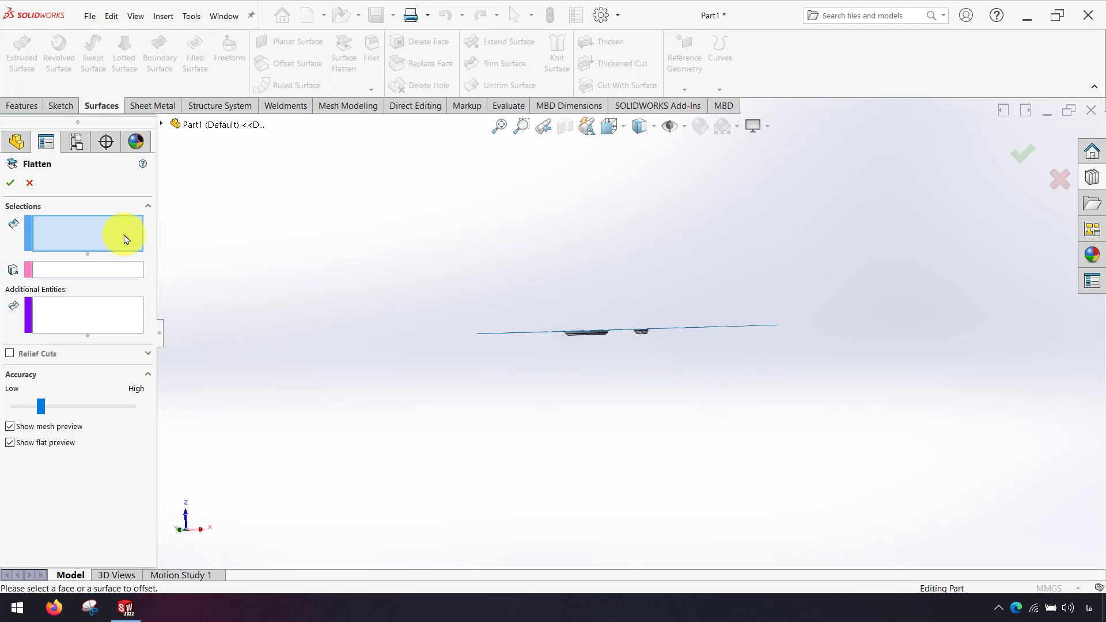
{"action": "middle_click_drag", "start_coordinate": [451, 379], "coordinate": [153, 123]}
{"action": "left_click", "coordinate": [161, 125]}
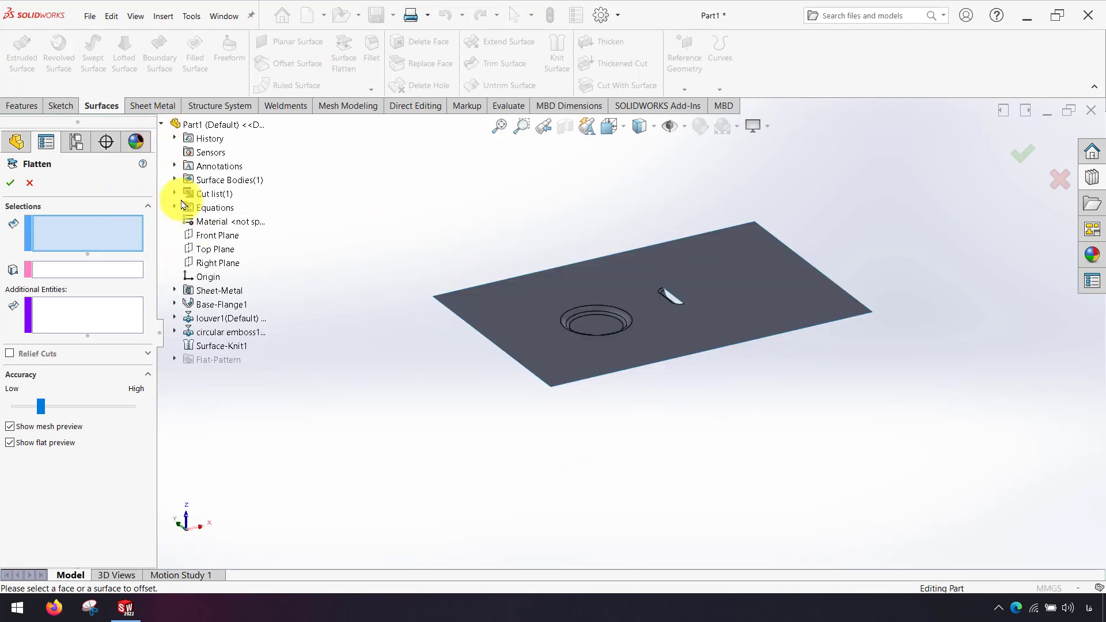
{"action": "left_click", "coordinate": [175, 181]}
{"action": "left_click", "coordinate": [227, 193]}
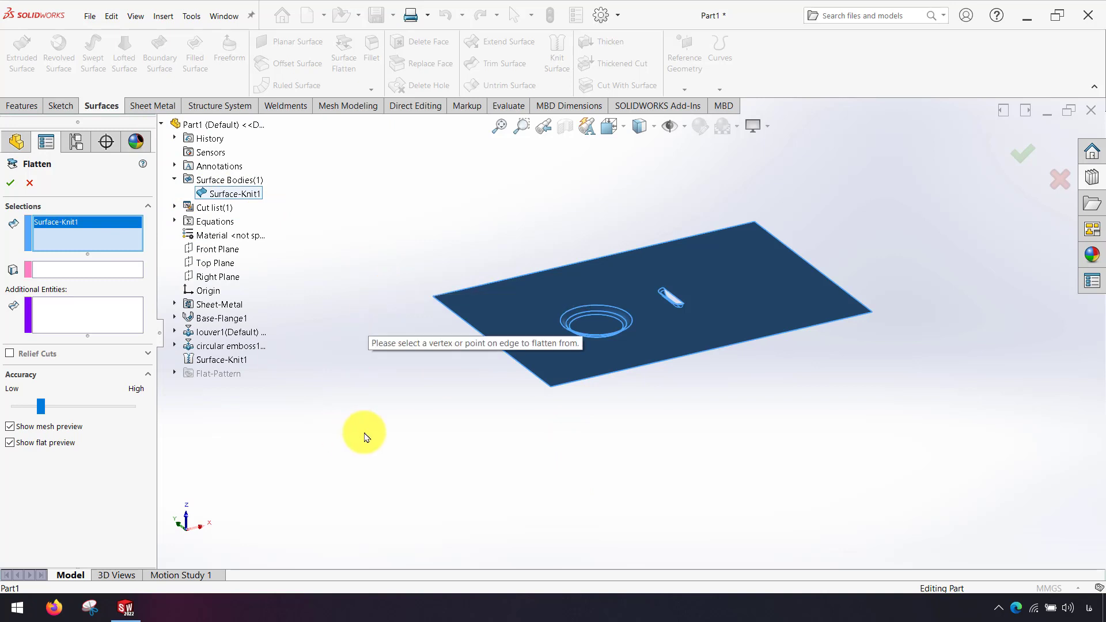
{"action": "left_click", "coordinate": [73, 276]}
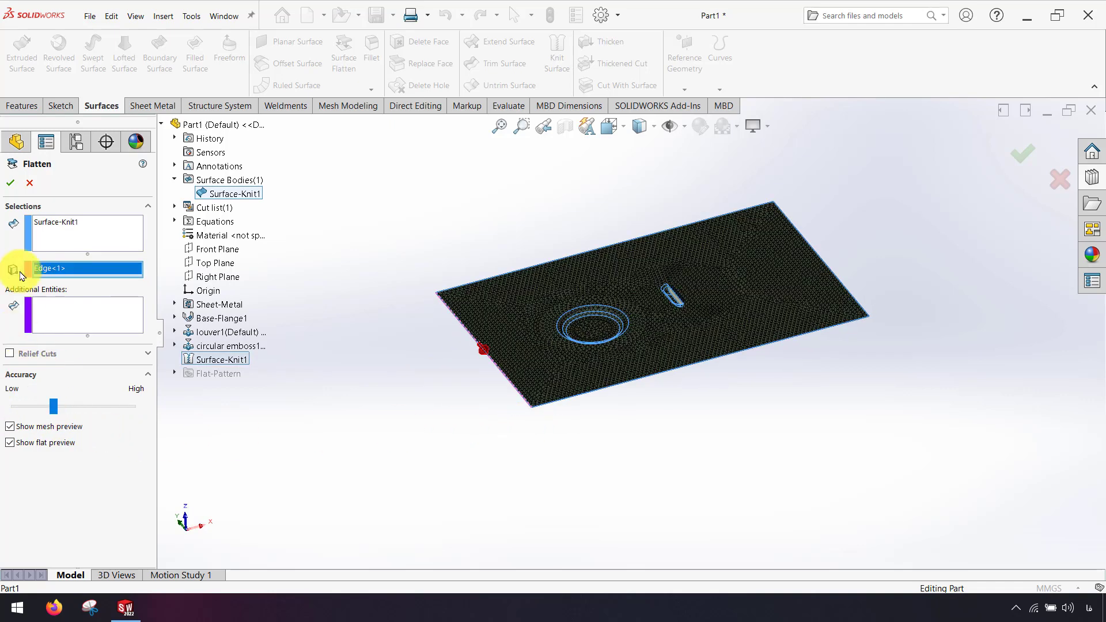
{"action": "left_click", "coordinate": [10, 186]}
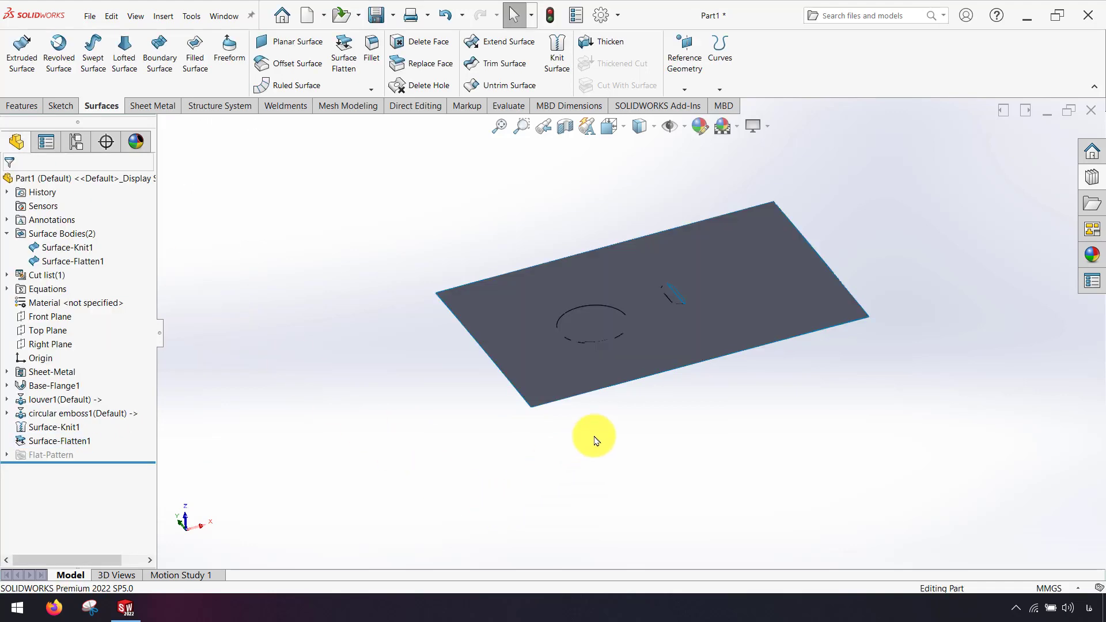
Step: Hide Surface-Knit1 and orbit to view the flat Surface-Flatten1 sheet
{"action": "middle_click_drag", "start_coordinate": [598, 432], "coordinate": [543, 370]}
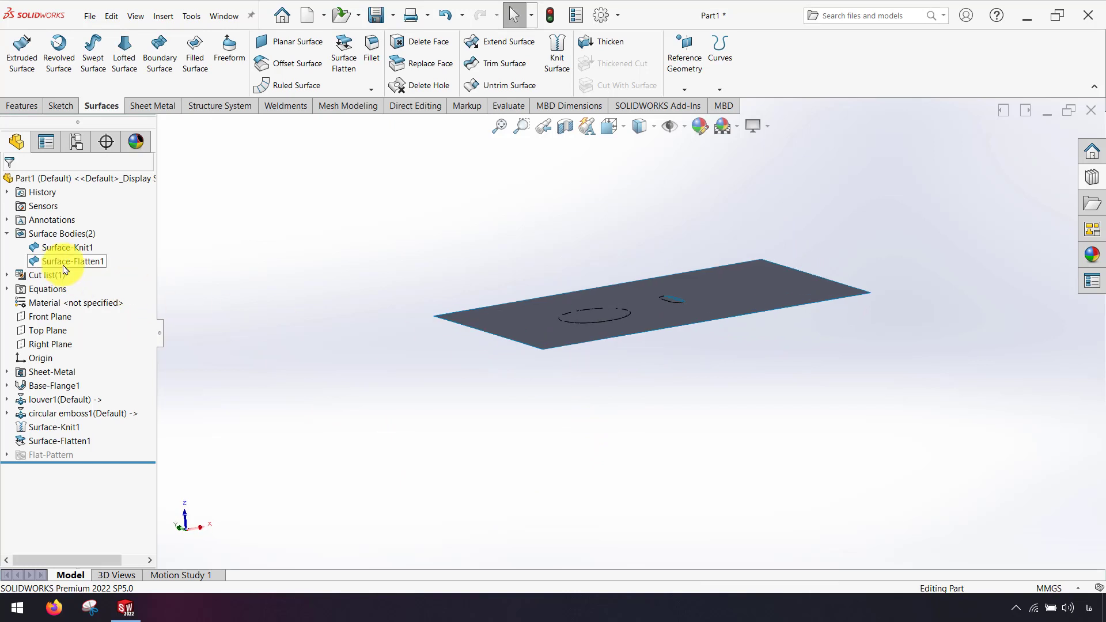
{"action": "right_click", "coordinate": [50, 249]}
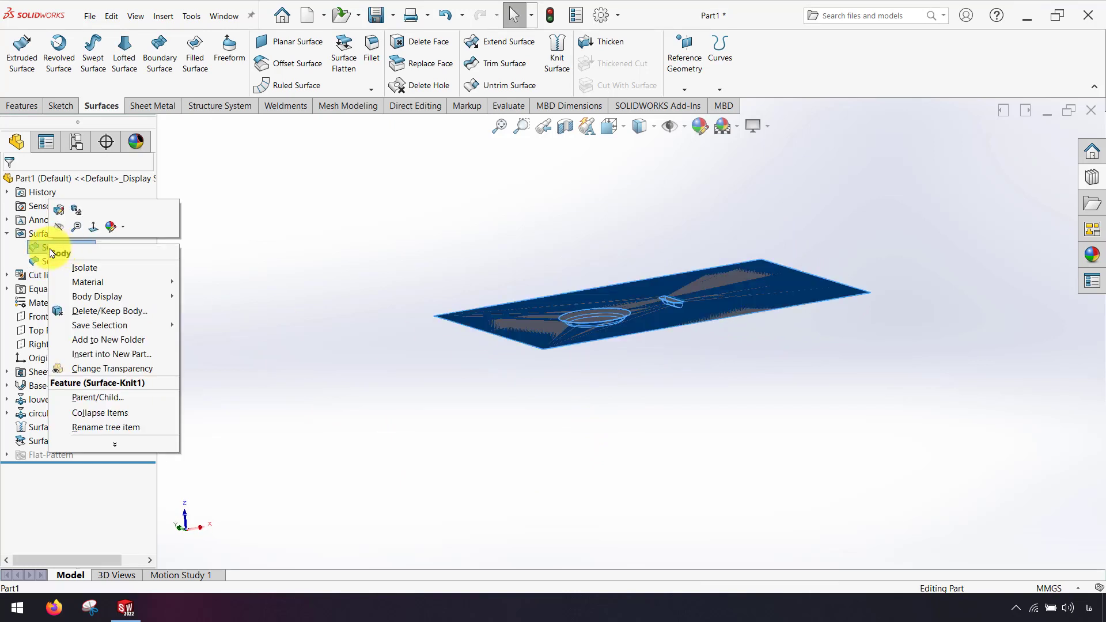
{"action": "left_click", "coordinate": [66, 235]}
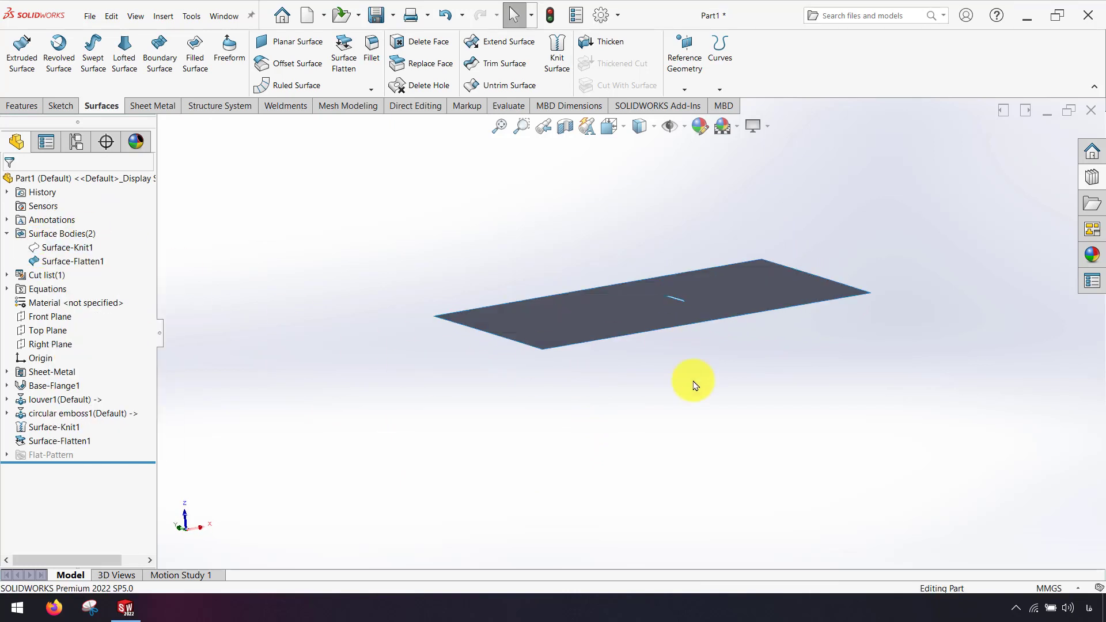
{"action": "middle_click_drag", "start_coordinate": [699, 395], "coordinate": [321, 339]}
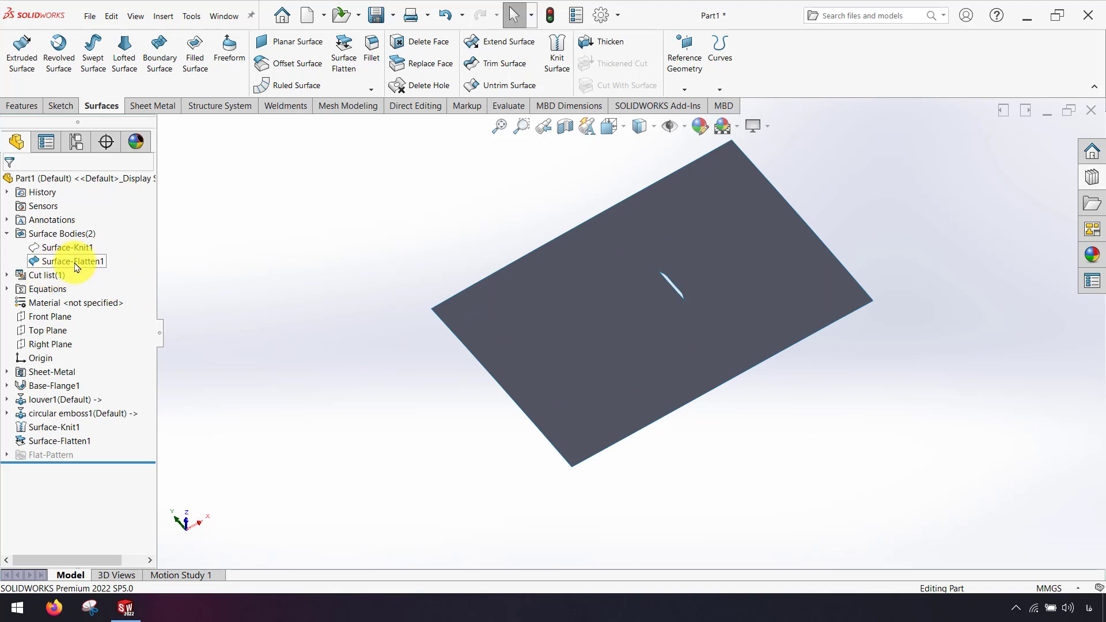
{"action": "middle_click_drag", "start_coordinate": [666, 442], "coordinate": [694, 337]}
{"action": "right_click", "coordinate": [693, 273]}
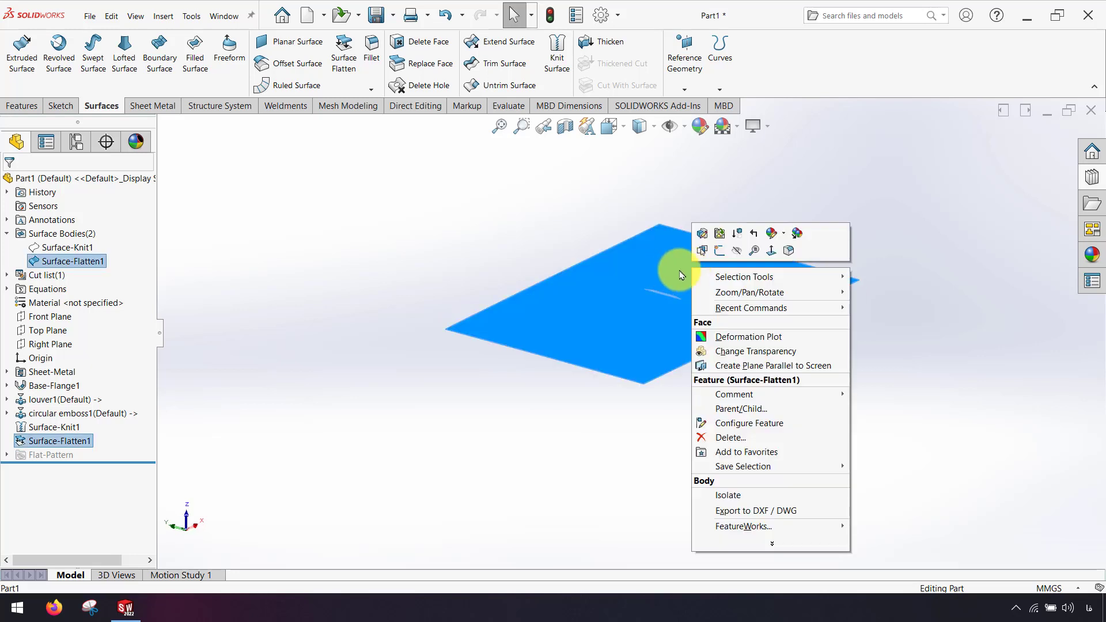
{"action": "left_click", "coordinate": [763, 338]}
{"action": "middle_click_drag", "start_coordinate": [649, 444], "coordinate": [711, 432]}
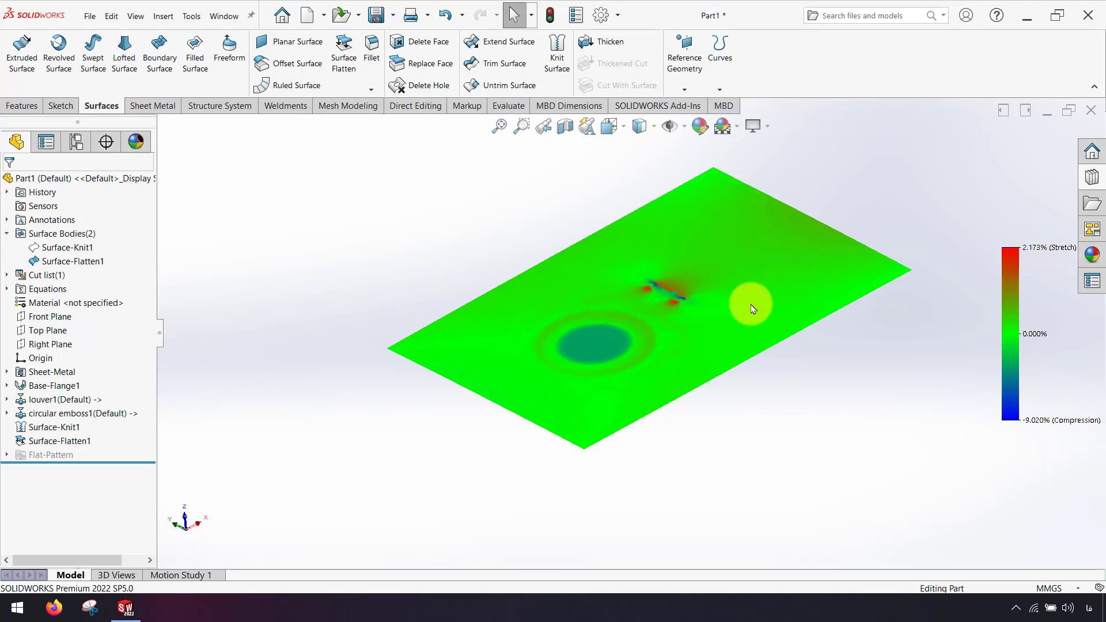
{"action": "mouse_move", "coordinate": [636, 433]}
{"action": "middle_mouse_down"}
{"action": "mouse_move", "coordinate": [637, 395]}
{"action": "mouse_move", "coordinate": [644, 420]}
{"action": "middle_mouse_up"}
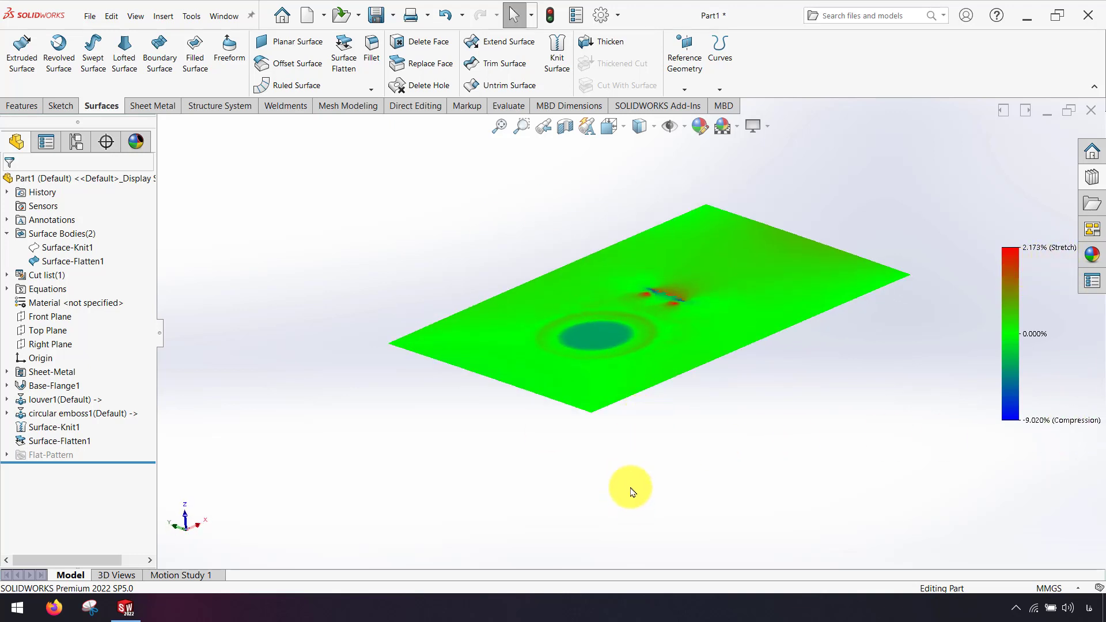
{"action": "middle_click_drag", "start_coordinate": [634, 484], "coordinate": [586, 358]}
{"action": "right_click", "coordinate": [585, 358]}
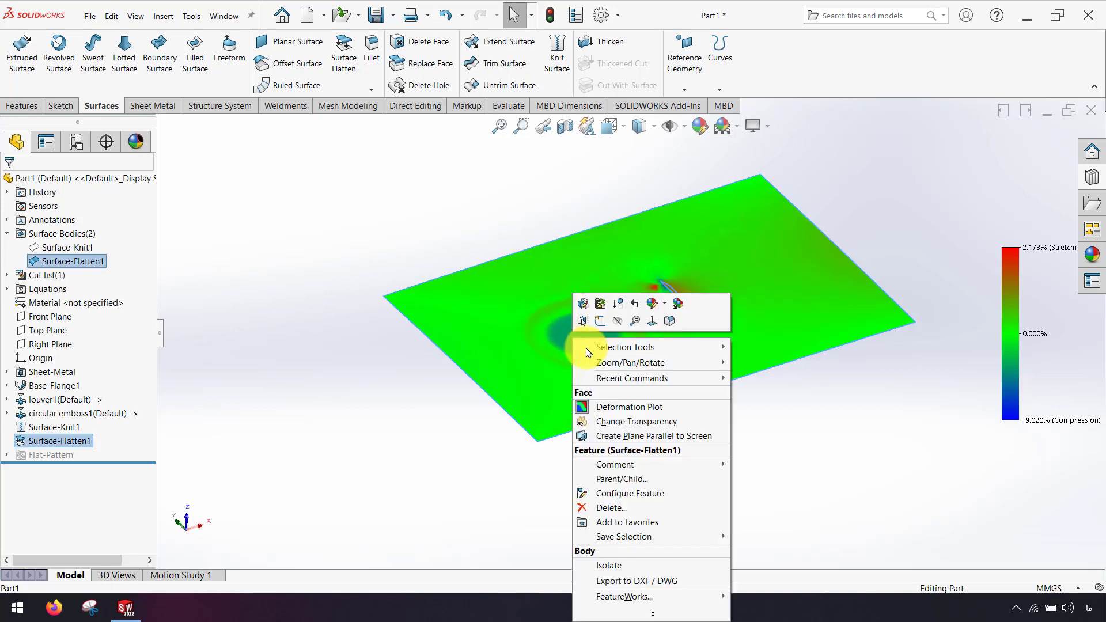
{"action": "left_click", "coordinate": [637, 405]}
{"action": "middle_click_drag", "start_coordinate": [813, 431], "coordinate": [771, 346]}
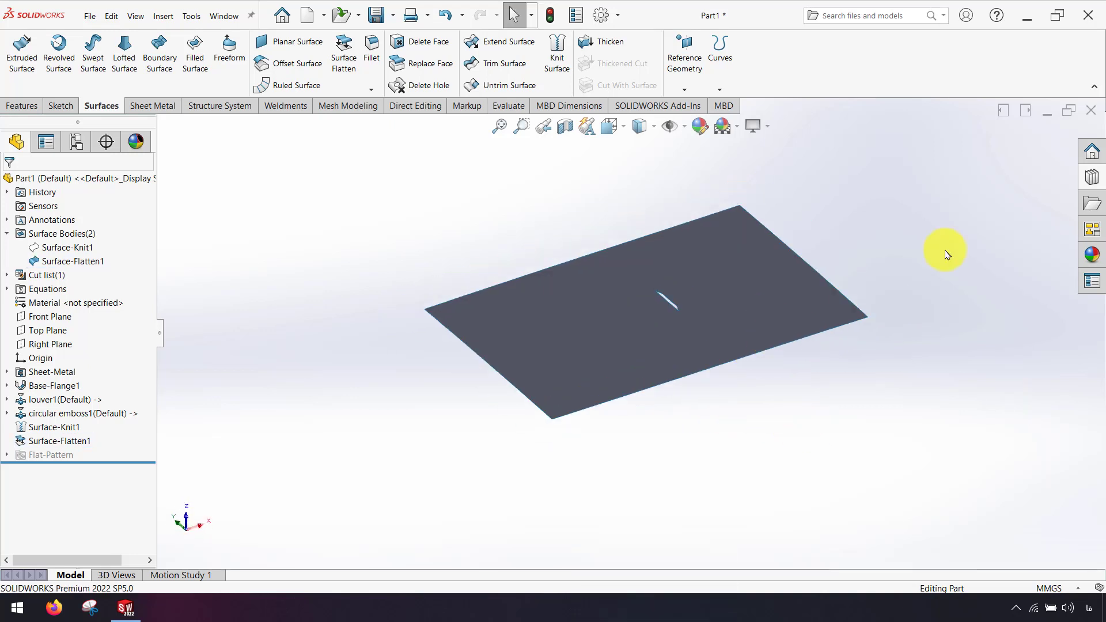